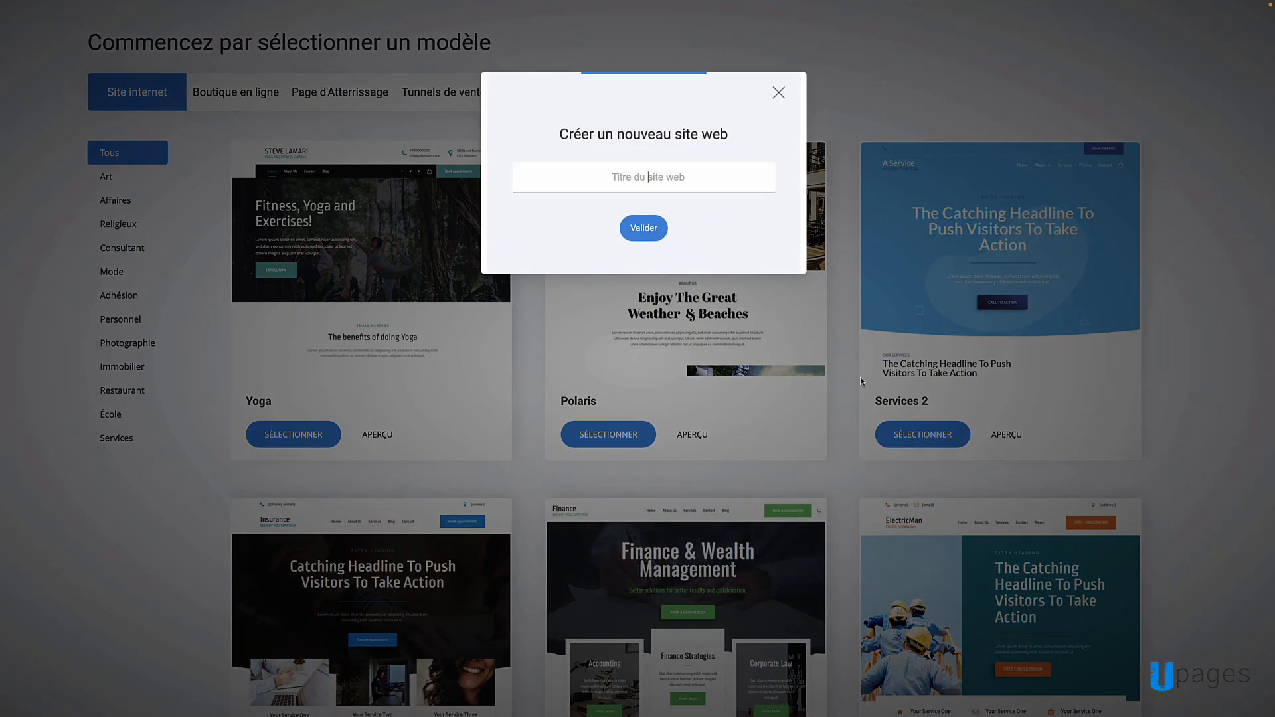
# Create the new website with the title "test video" and view its list of pages.
pyautogui.write('test video')
pyautogui.press('Return')
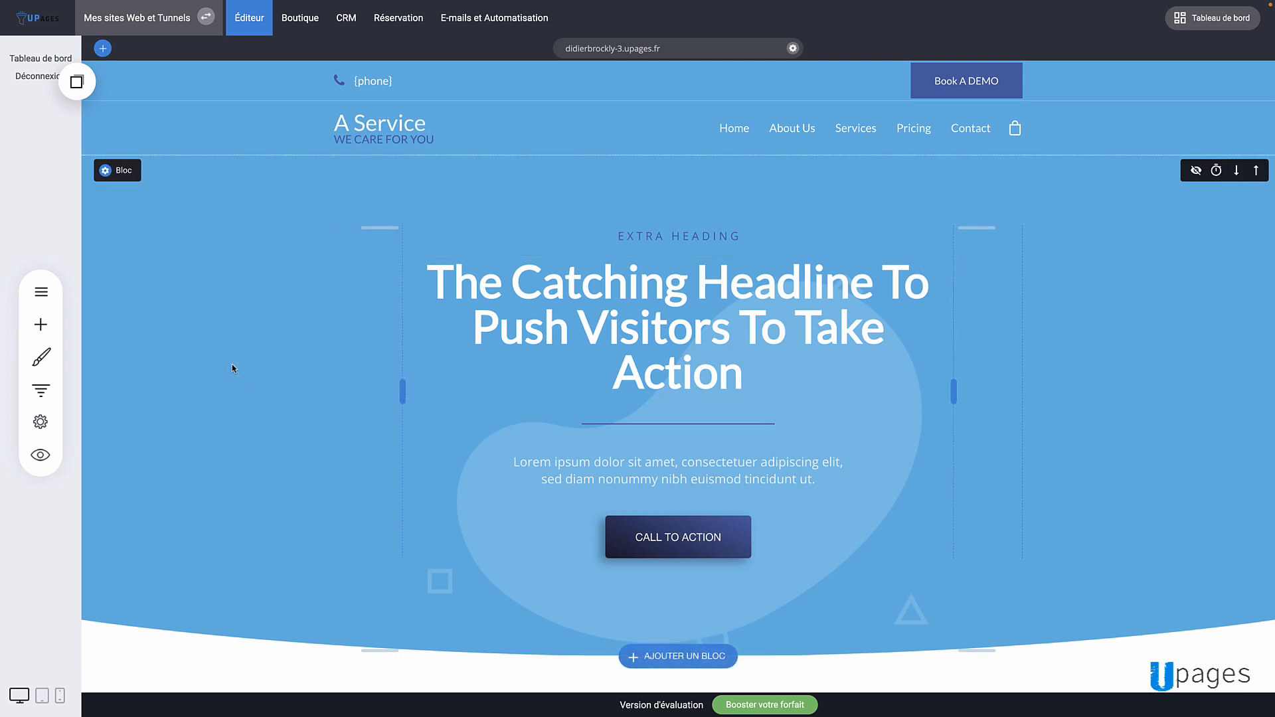
pyautogui.click(38, 294)
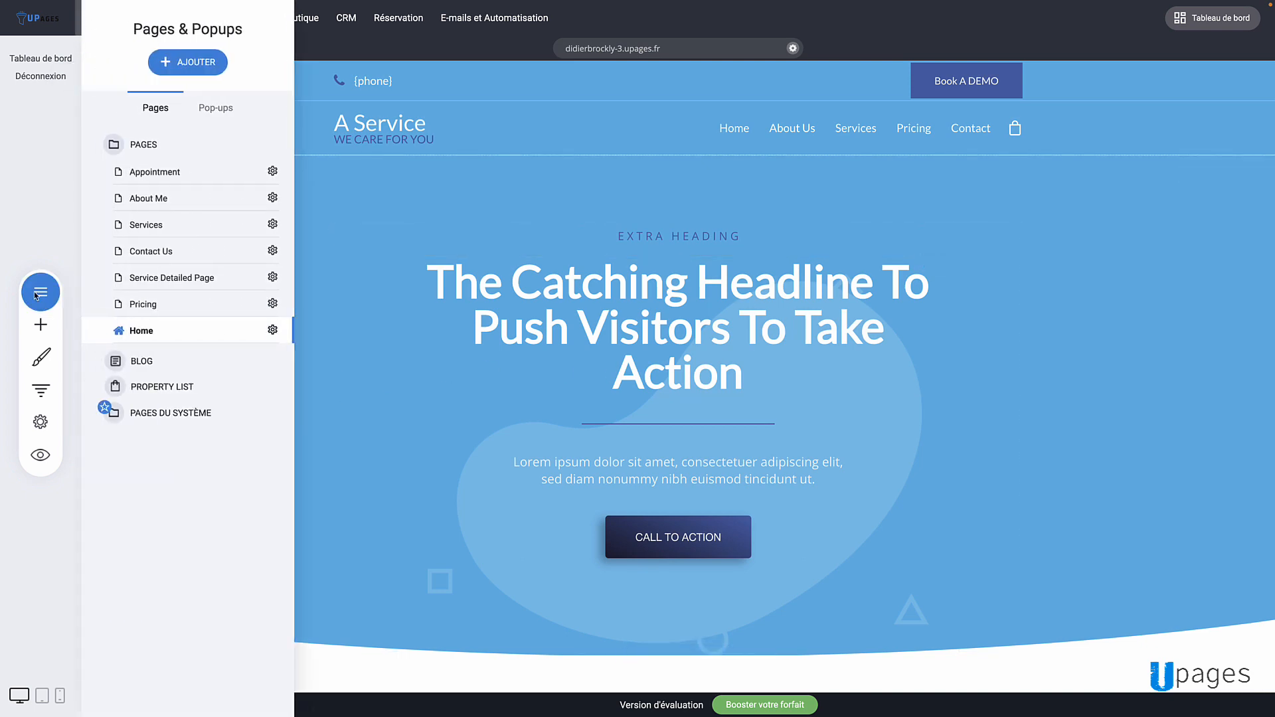
pyautogui.click(335, 382)
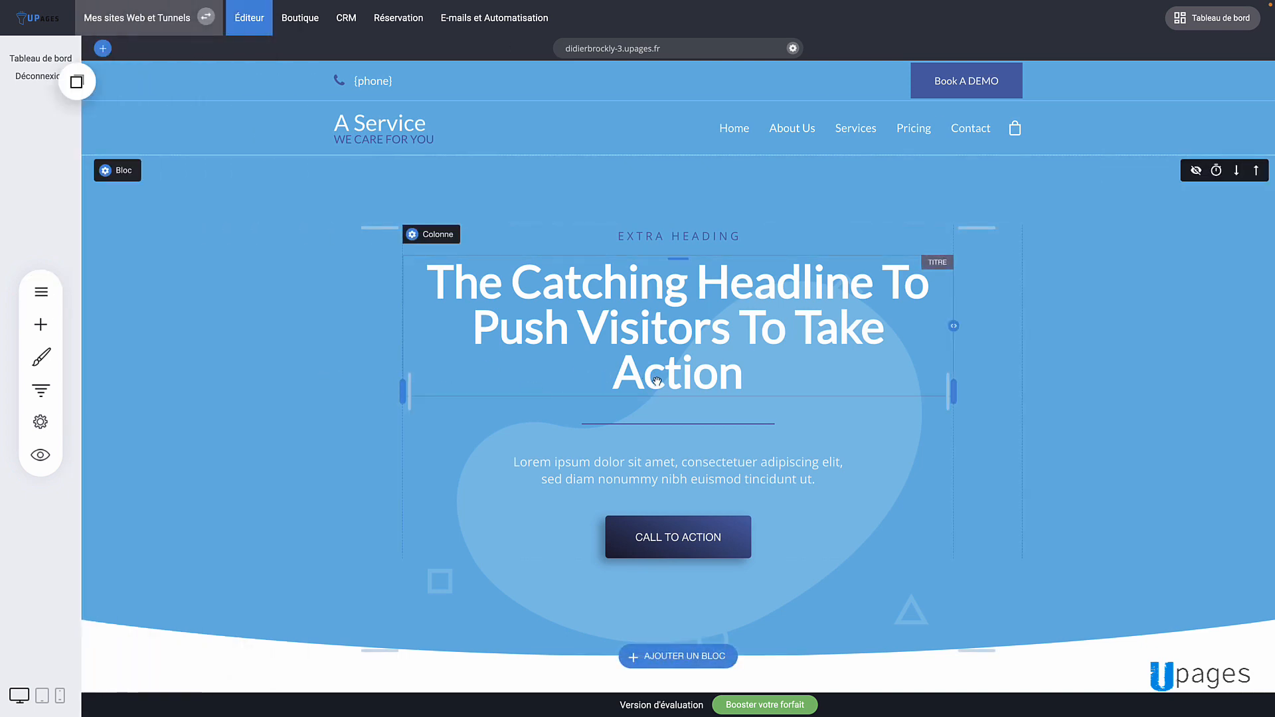
# Try placing the CALL TO ACTION button directly under the hero headline, and return it below the paragraph.
pyautogui.scroll(-2, 658, 382)
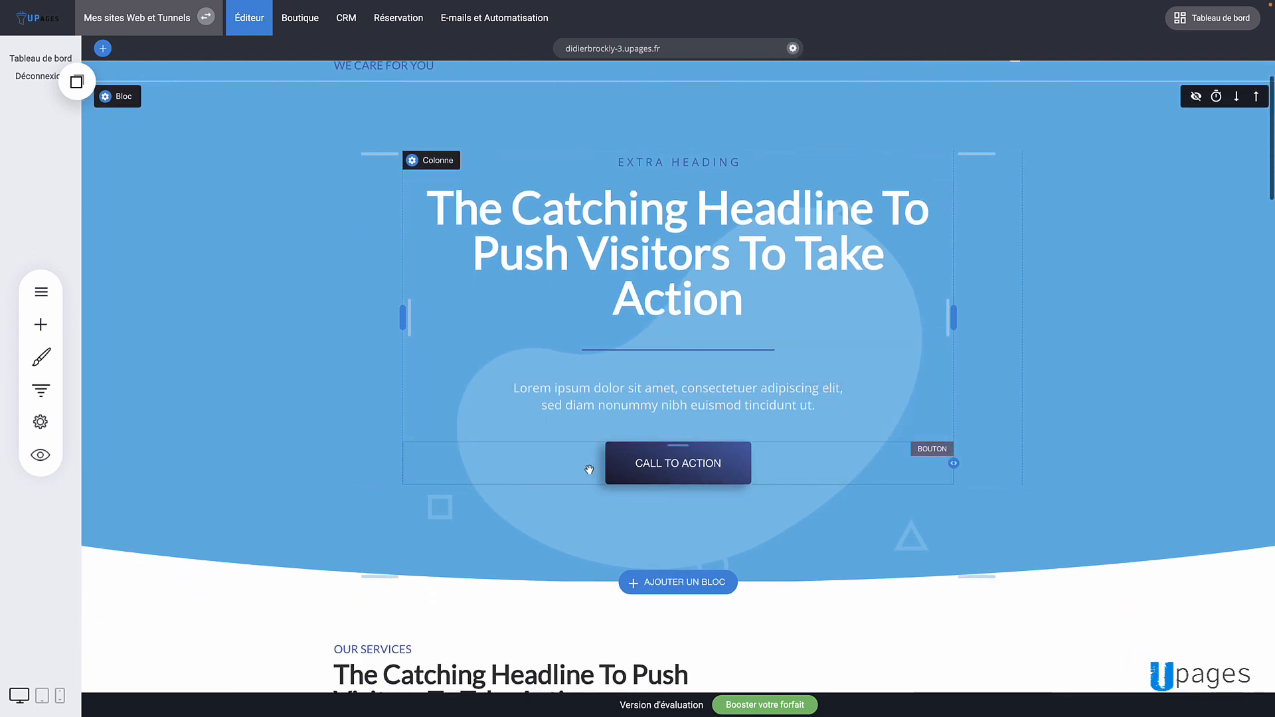
pyautogui.moveTo(580, 467); pyautogui.dragTo(583, 321)
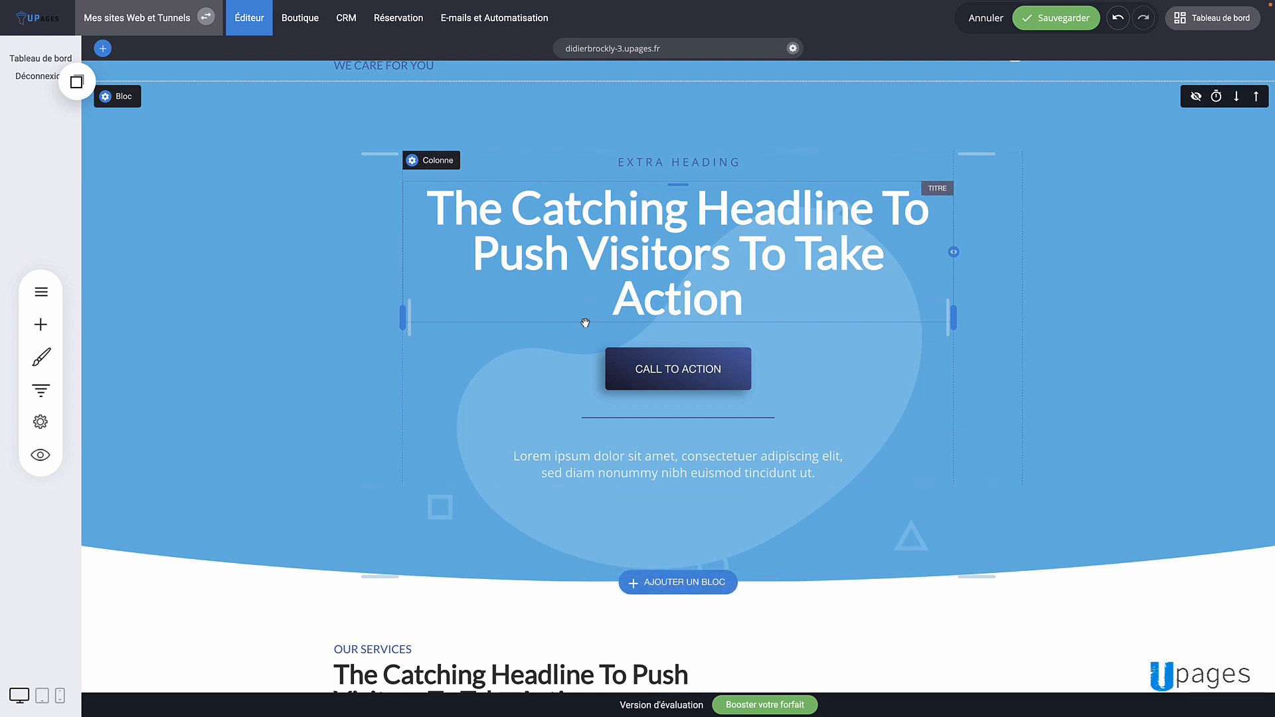
pyautogui.moveTo(548, 376); pyautogui.dragTo(552, 503)
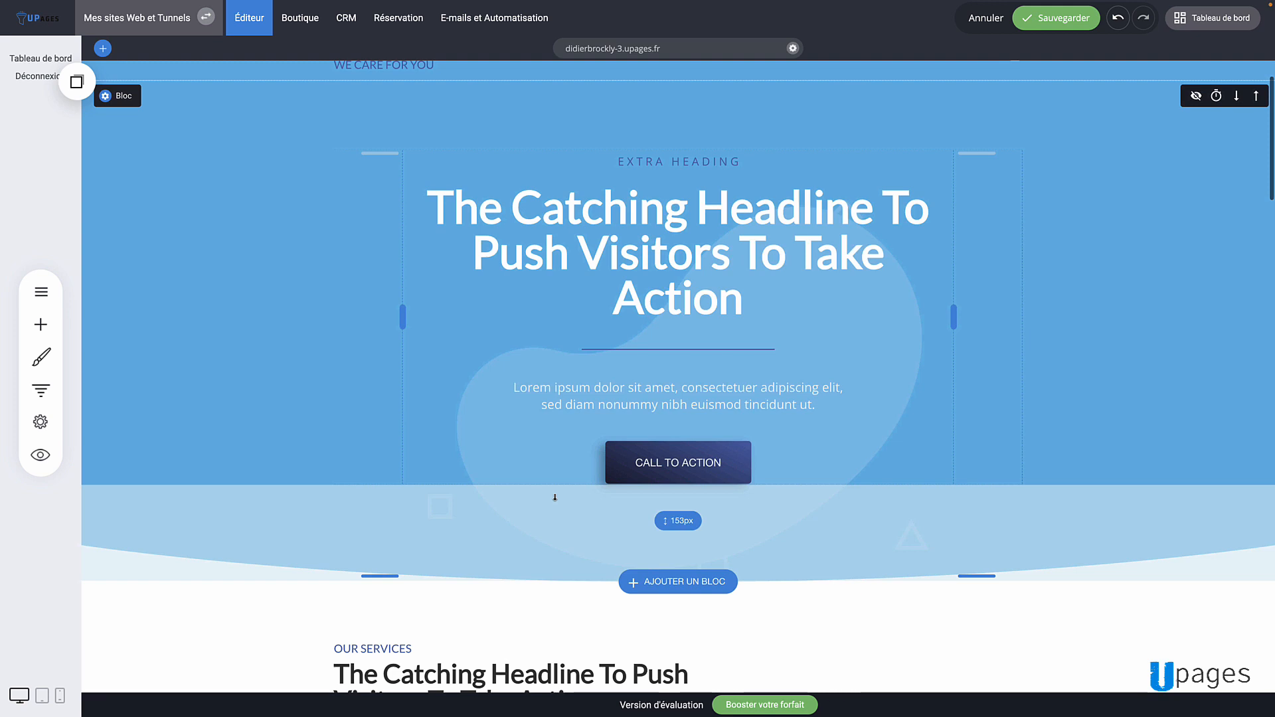
# Set the spacing above the CALL TO ACTION button to about 59 px.
pyautogui.moveTo(667, 442); pyautogui.dragTo(668, 453)
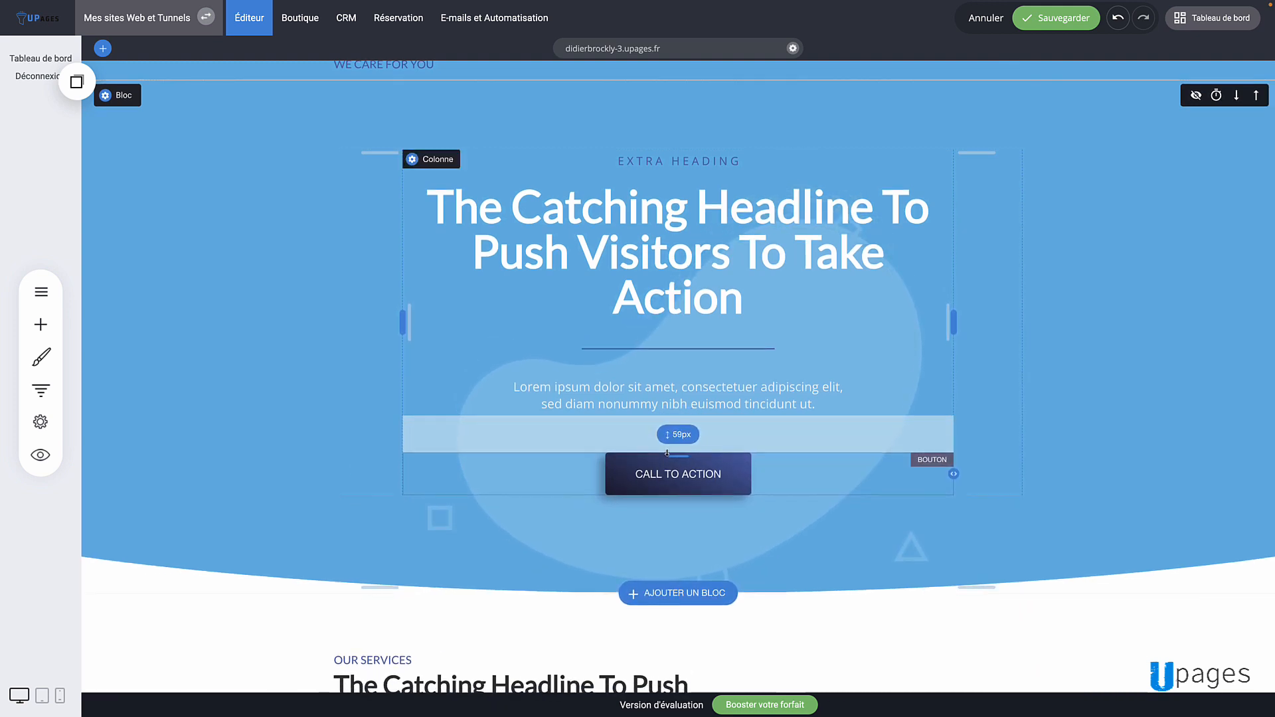
# View the hero block's background image file manager and close it without choosing an image.
pyautogui.click(122, 97)
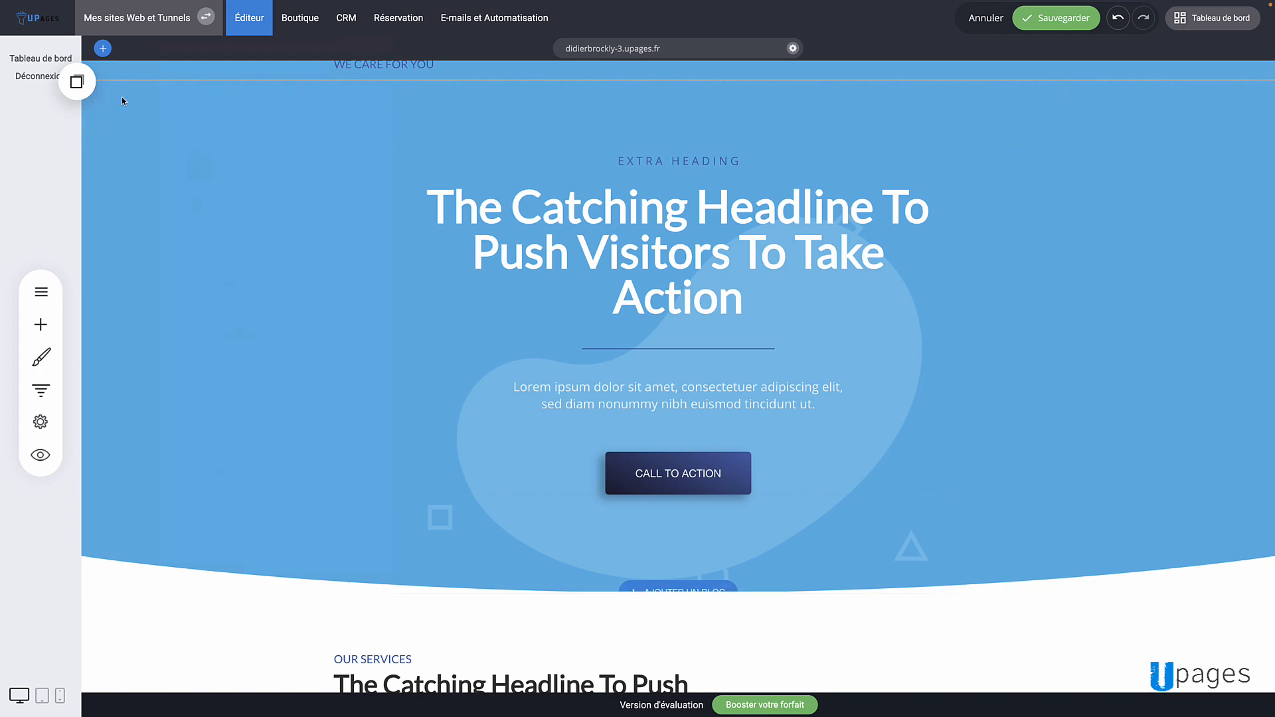
pyautogui.click(279, 132)
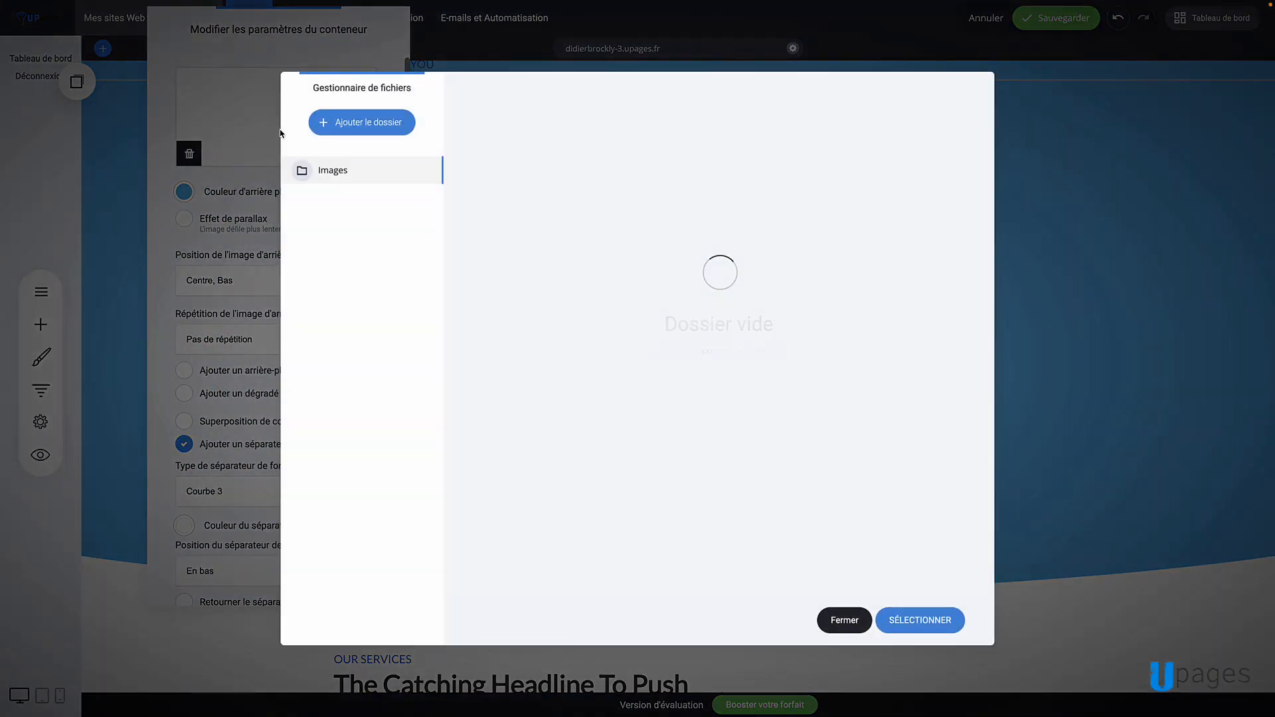
pyautogui.click(861, 619)
# Try the Courbe 4 shape separator on the hero block, replace it with Brosse à vagues, and invert the separator.
pyautogui.click(117, 97)
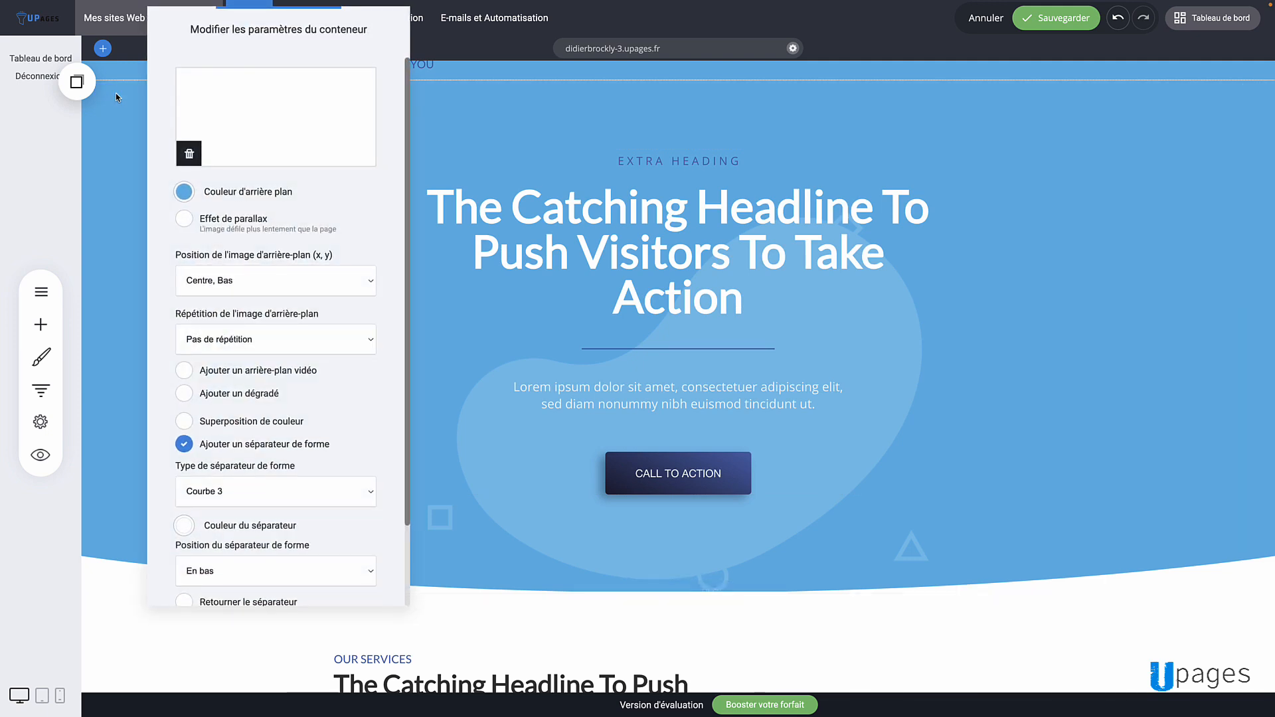
pyautogui.click(258, 494)
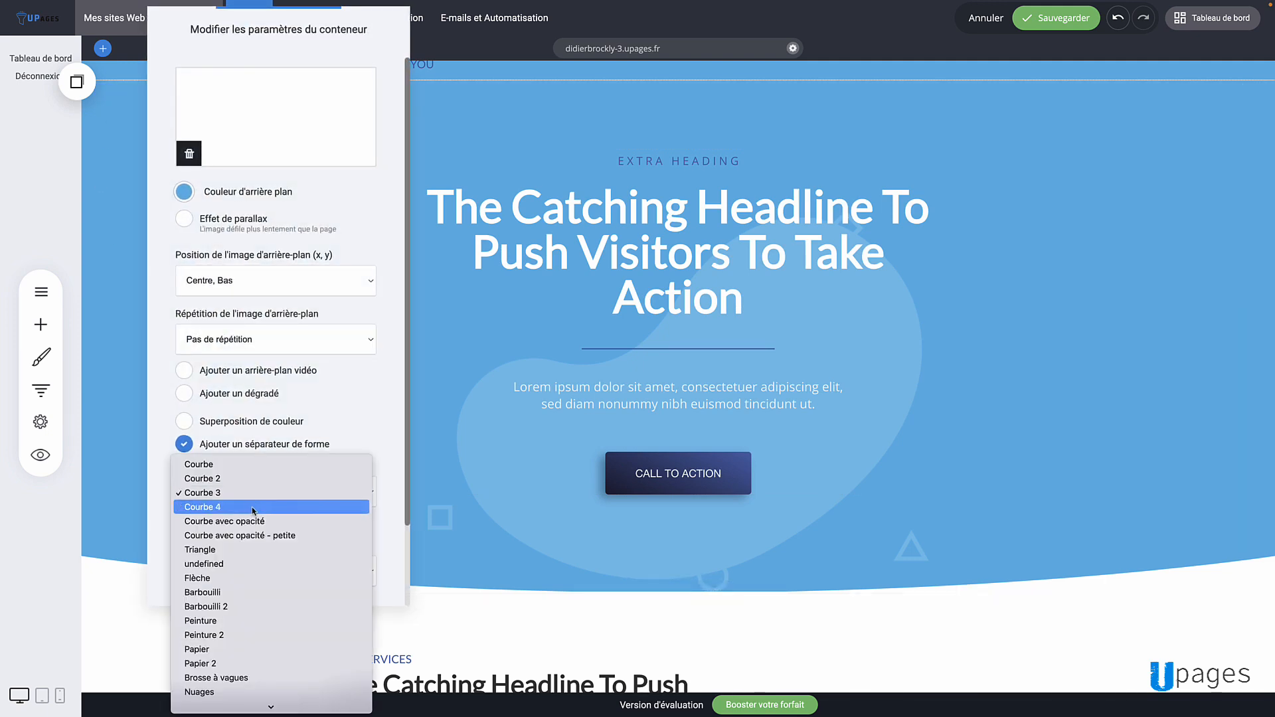
pyautogui.click(253, 509)
pyautogui.scroll(-3, 253, 510)
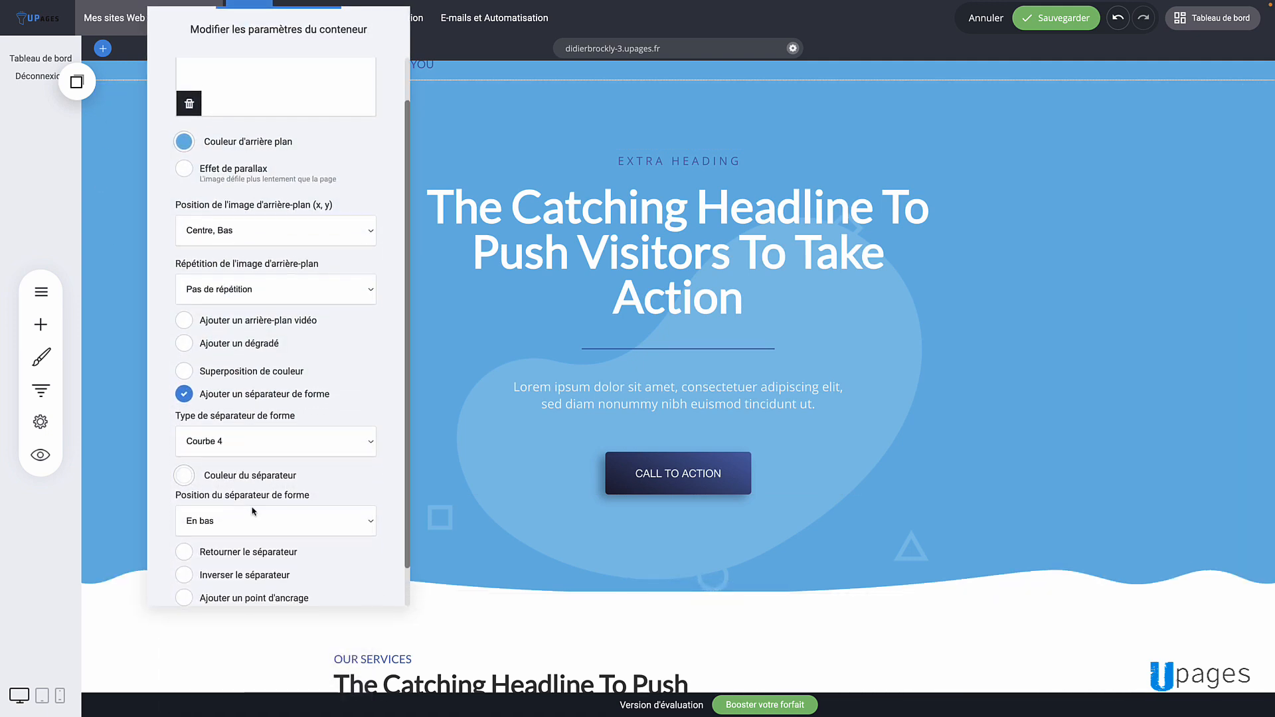
pyautogui.click(252, 398)
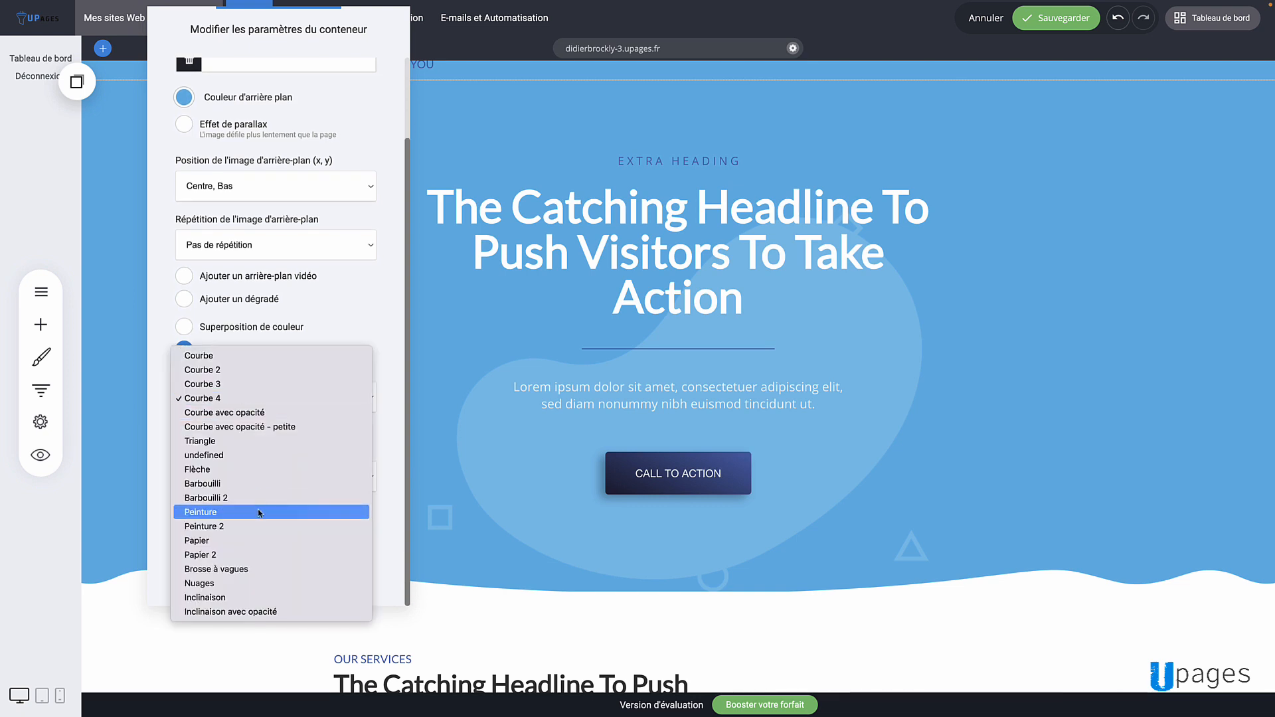
pyautogui.click(252, 570)
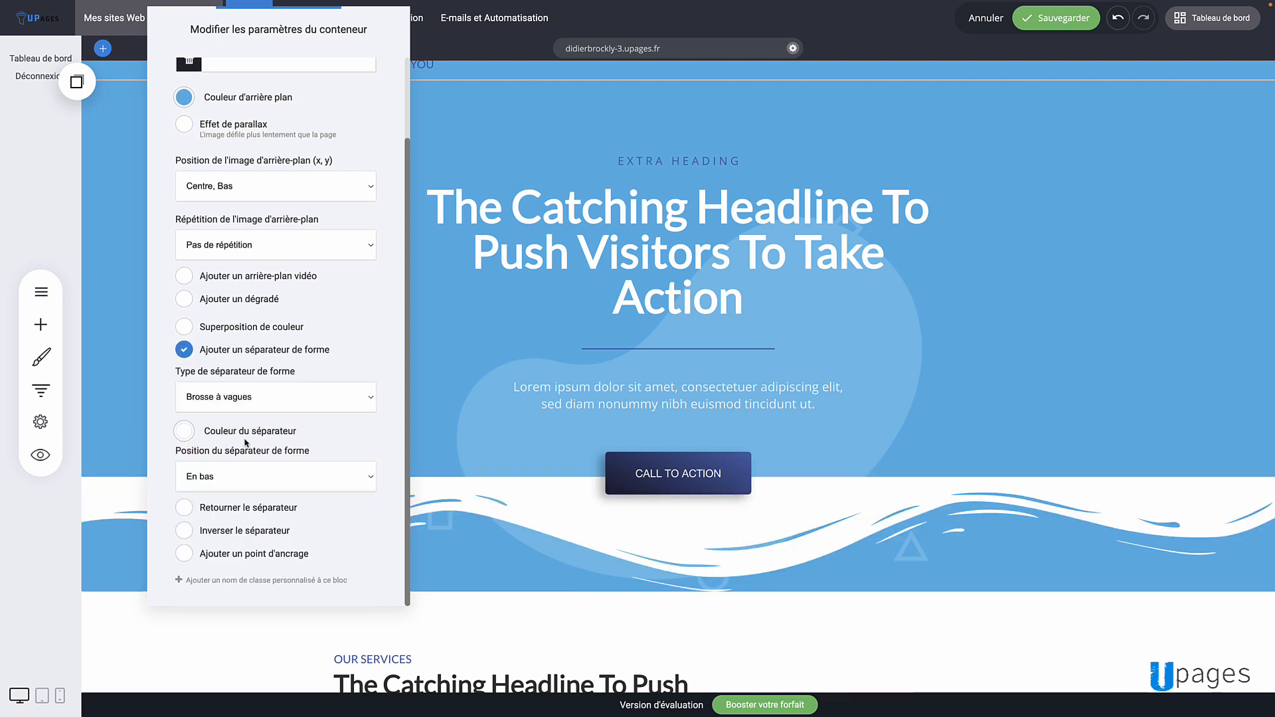
pyautogui.click(186, 531)
pyautogui.click(475, 548)
pyautogui.scroll(-2, 474, 547)
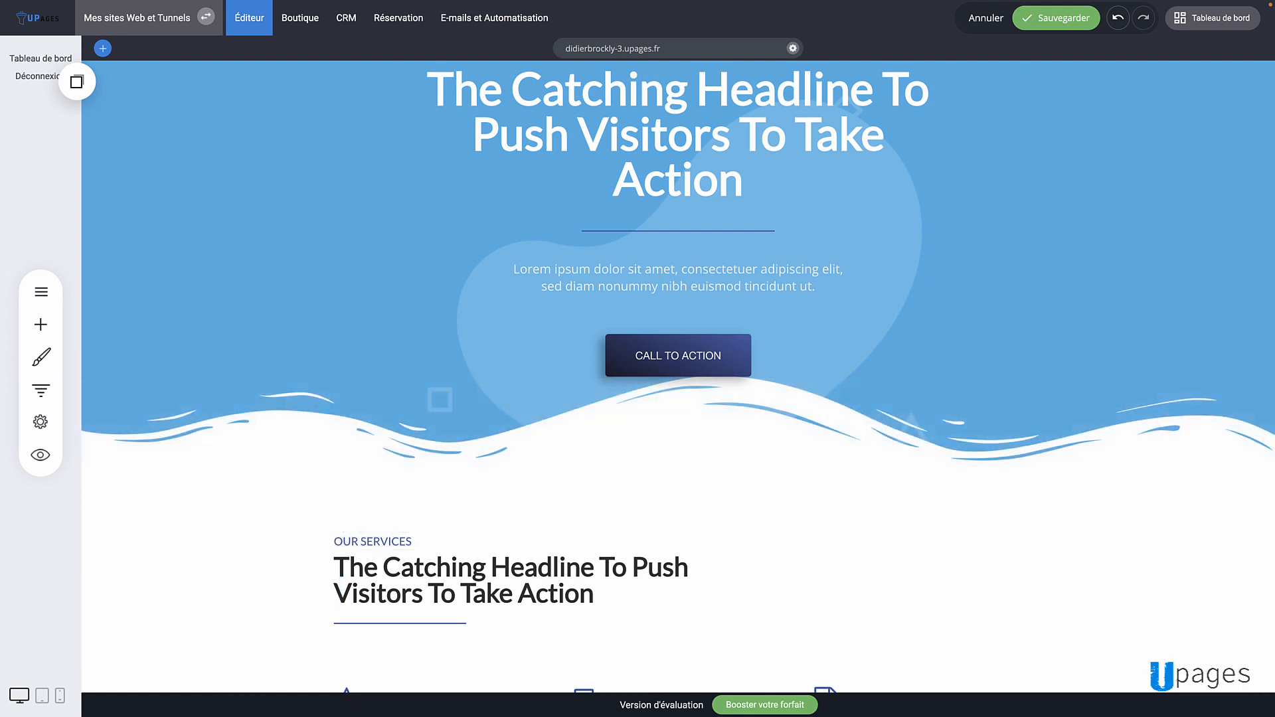
pyautogui.scroll(-1, 219, 187)
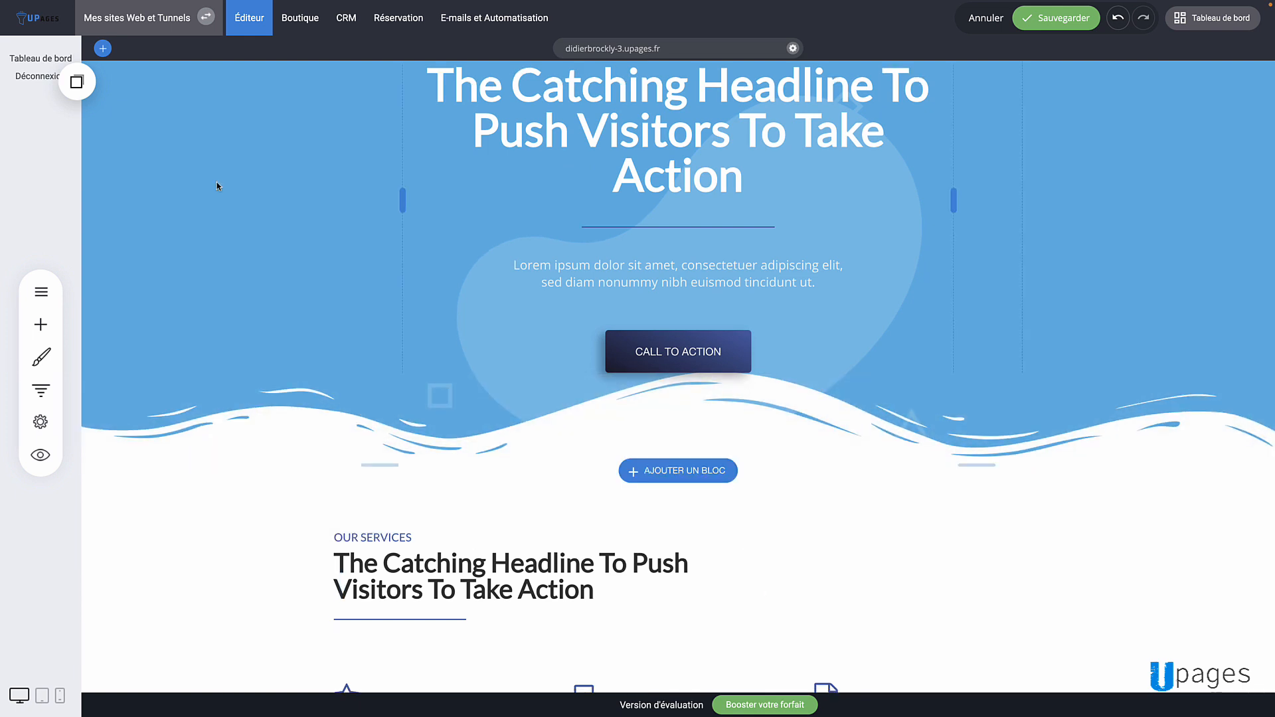
# Try adding an image widget between the hero paragraph and the CALL TO ACTION button.
pyautogui.click(40, 324)
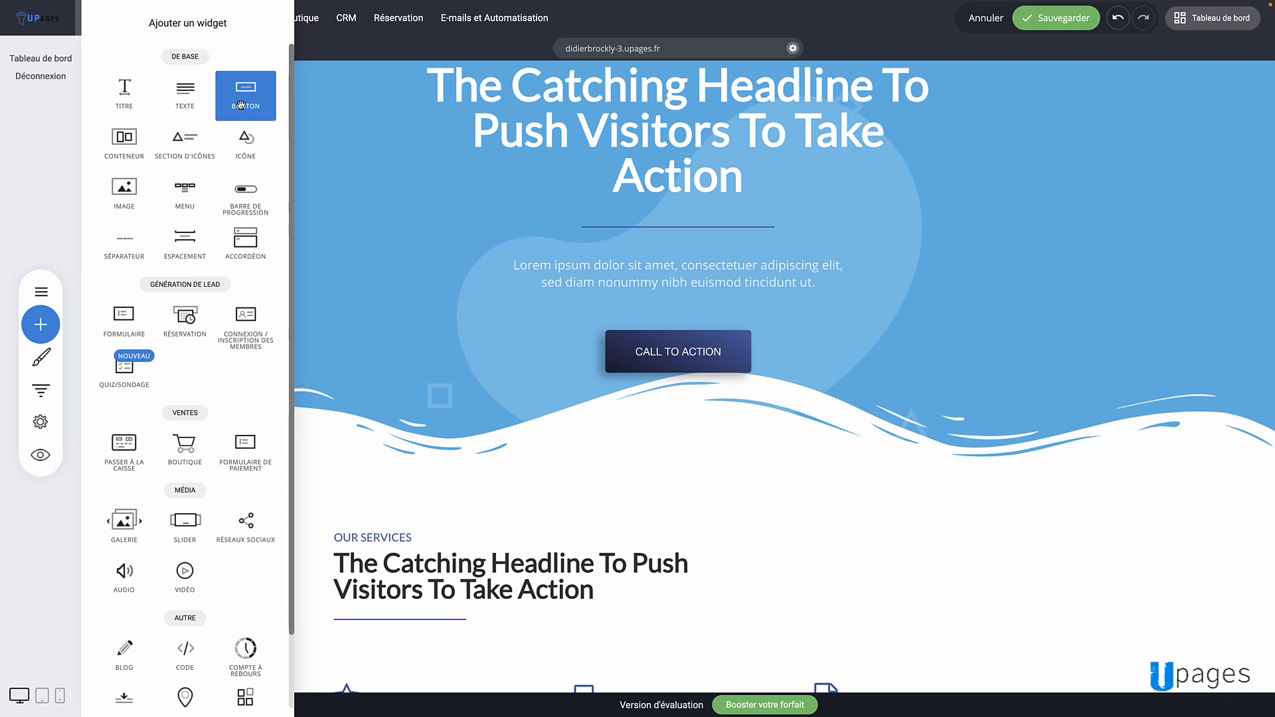
pyautogui.moveTo(124, 193); pyautogui.dragTo(762, 311)
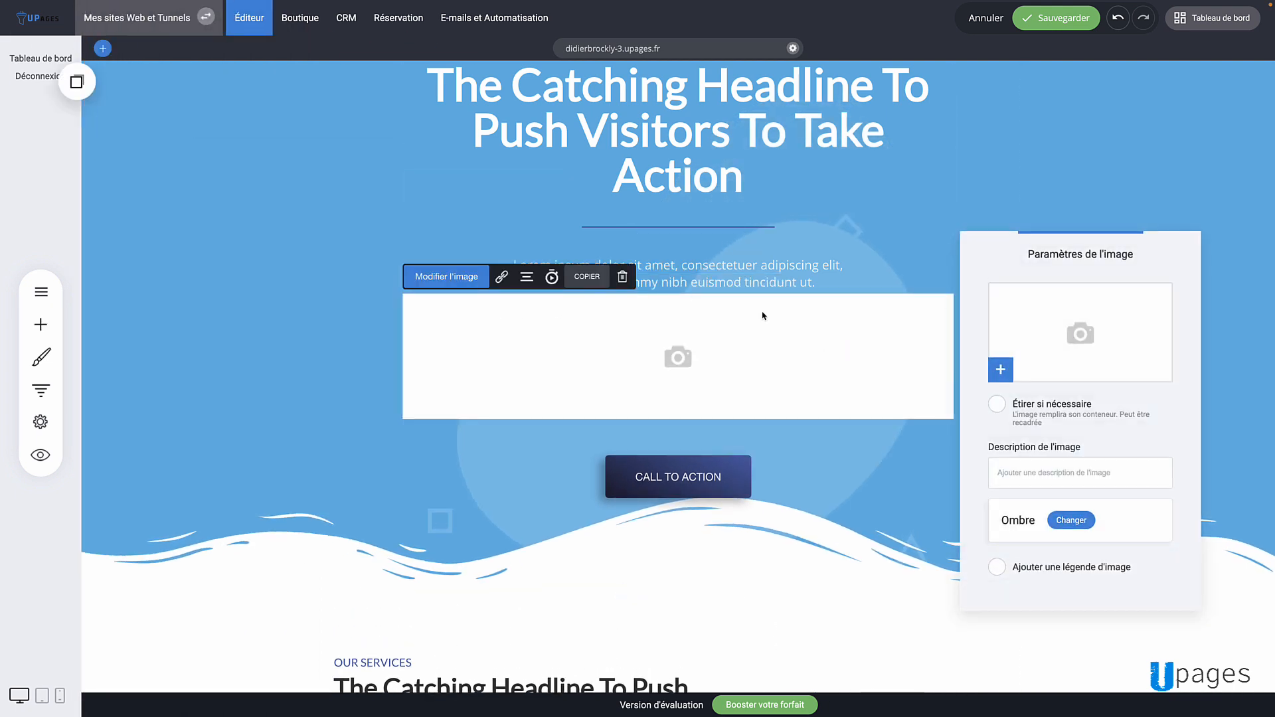
pyautogui.click(332, 328)
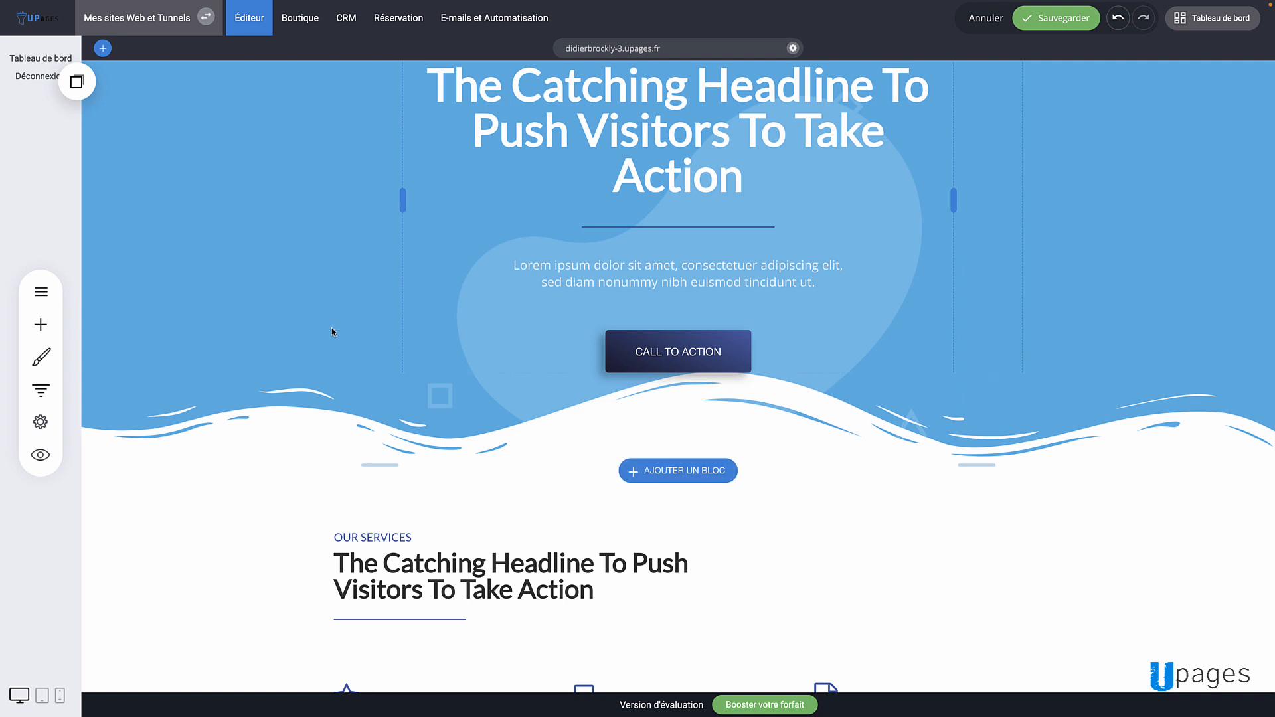
# Add the "Growing Your Business in 7 Days to $10,000 from 0" block from the Vidéo category below the three features.
pyautogui.scroll(-4, 439, 411)
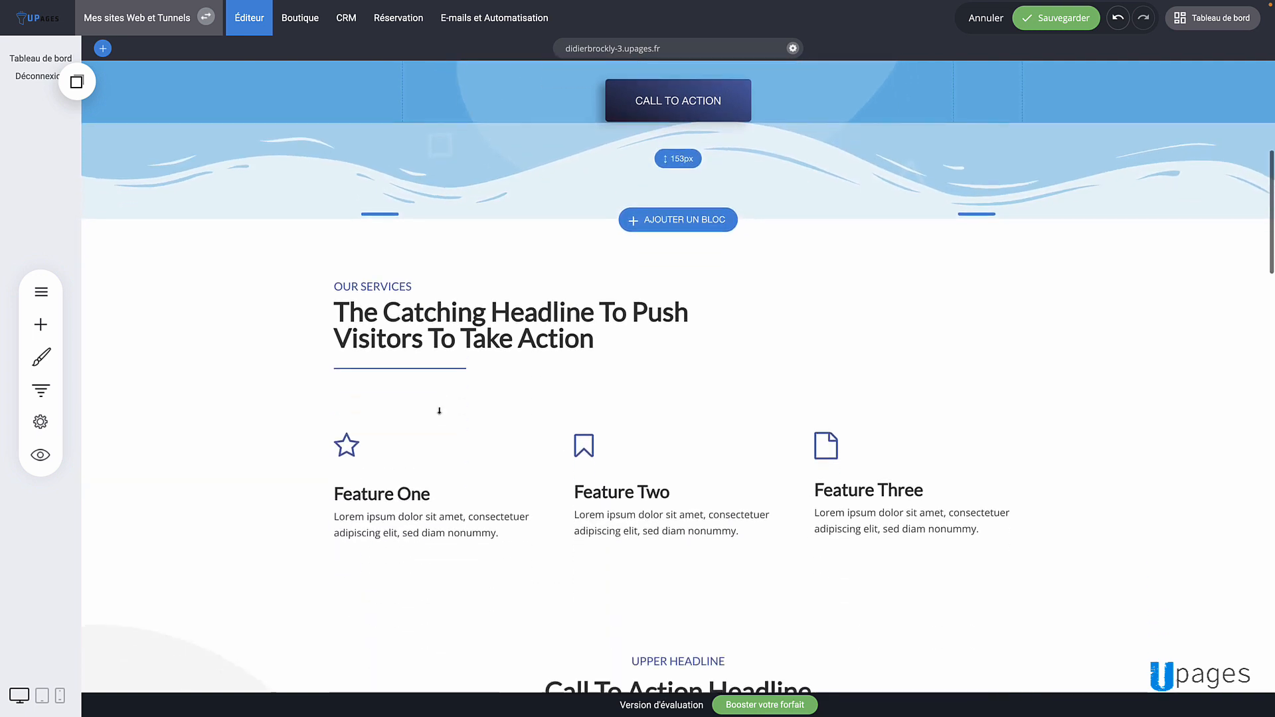
pyautogui.scroll(-4, 439, 411)
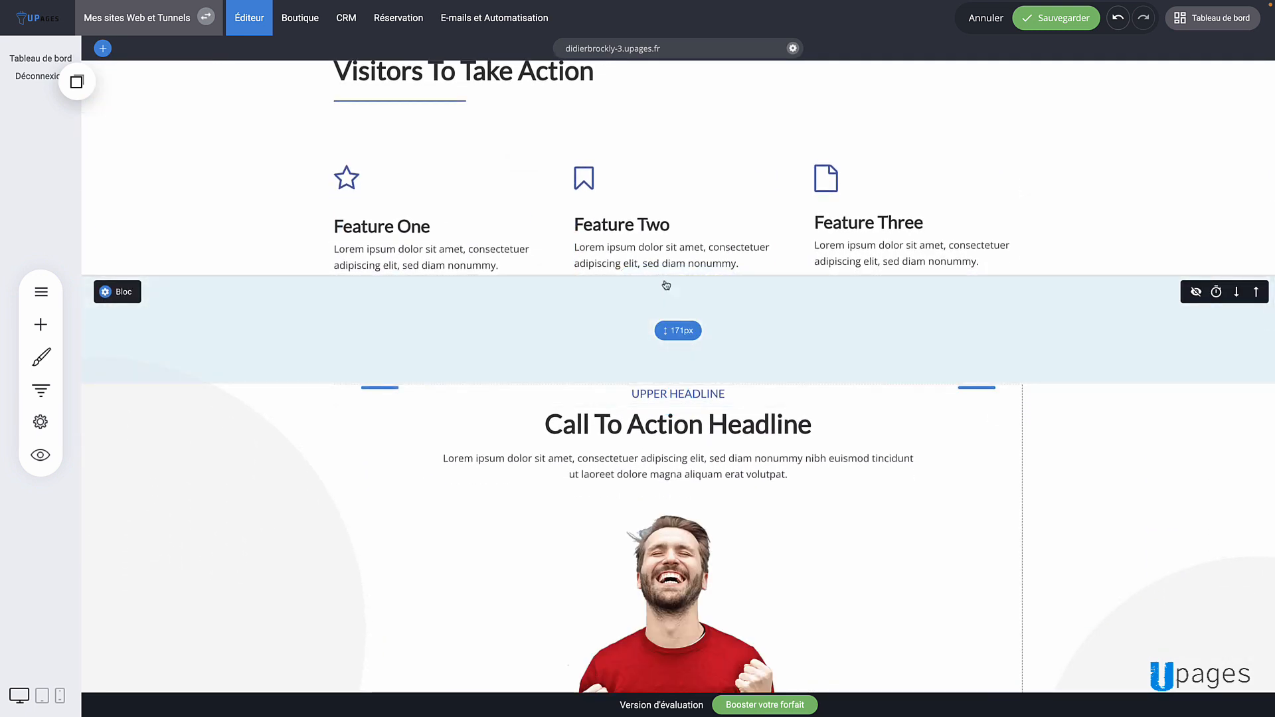
pyautogui.click(667, 279)
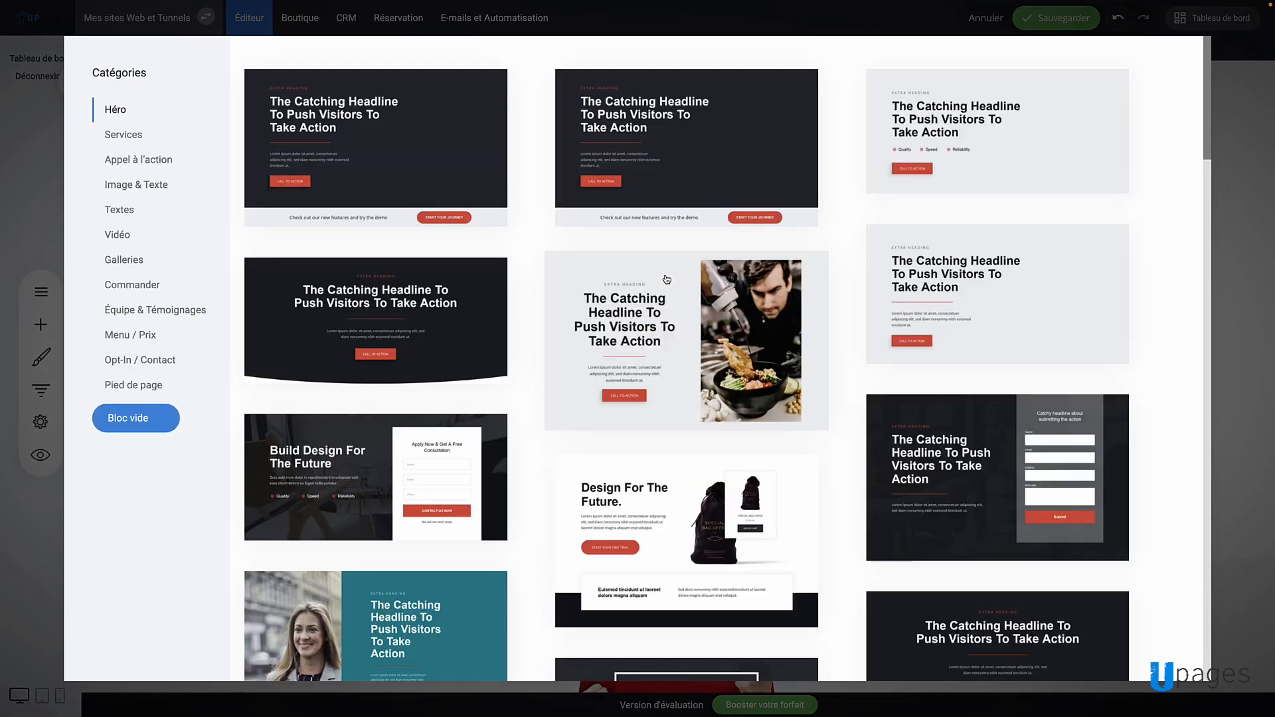
pyautogui.click(128, 240)
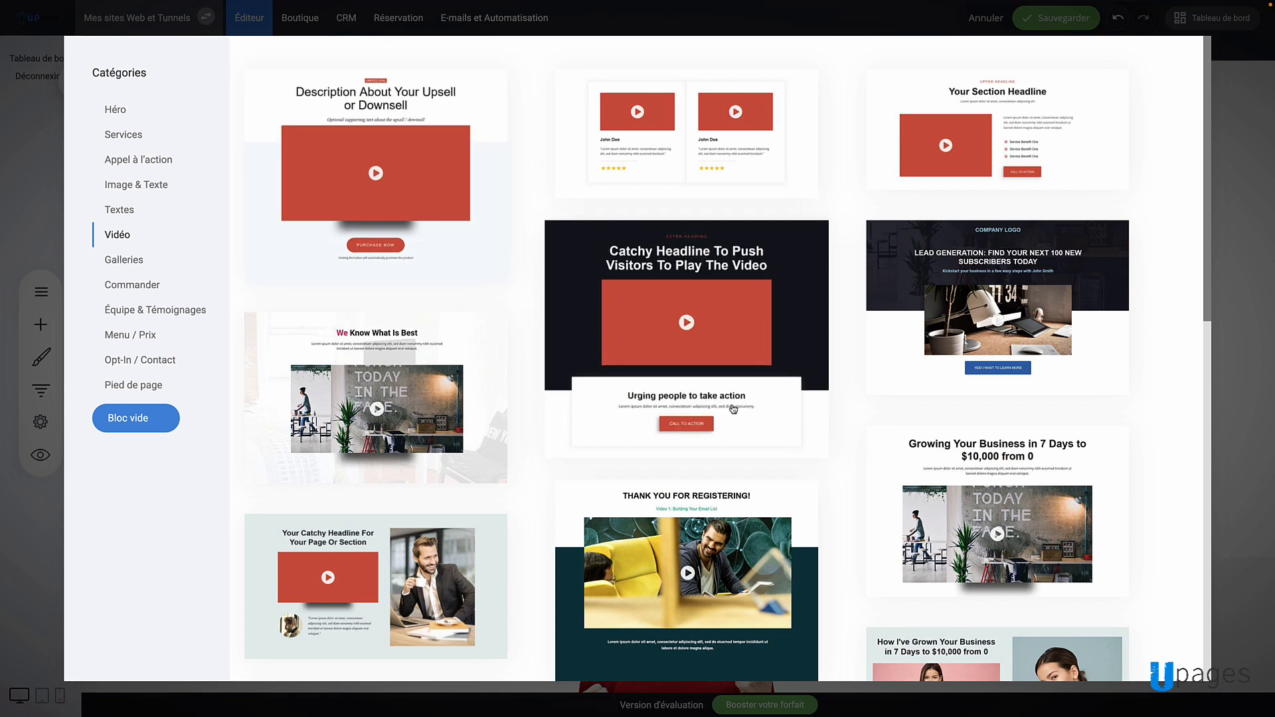
pyautogui.click(916, 475)
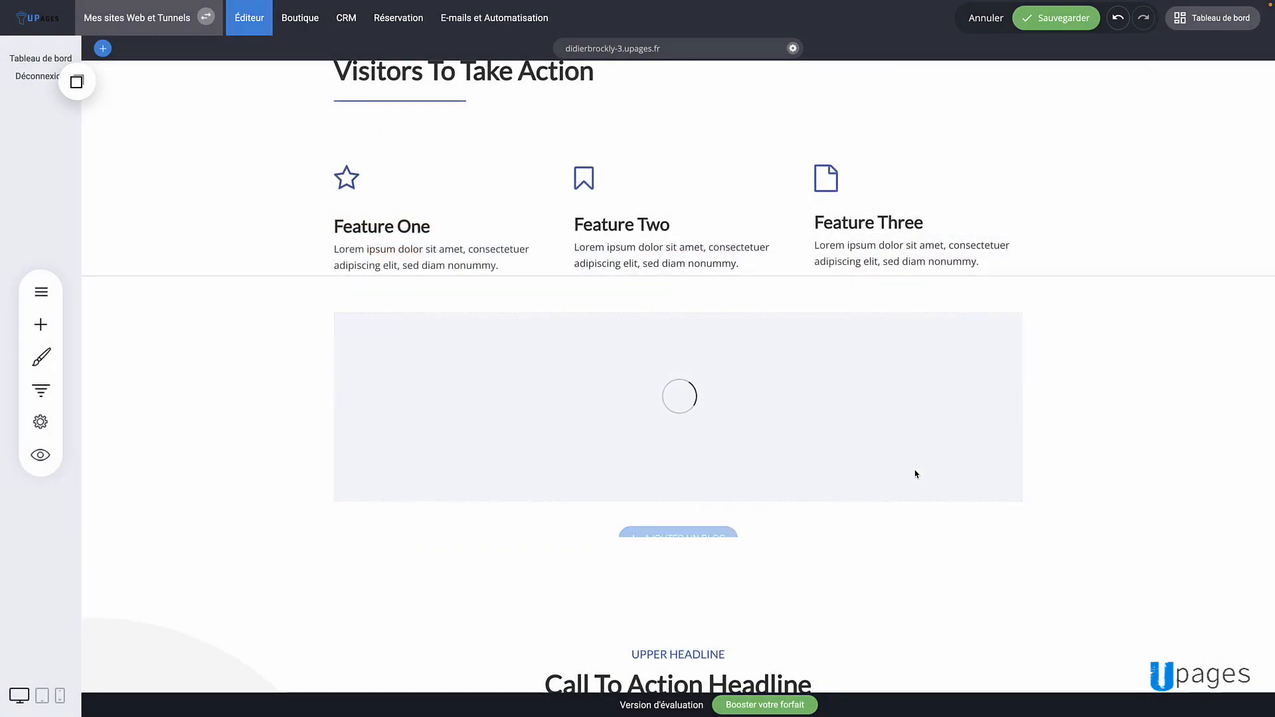
pyautogui.scroll(-1, 843, 468)
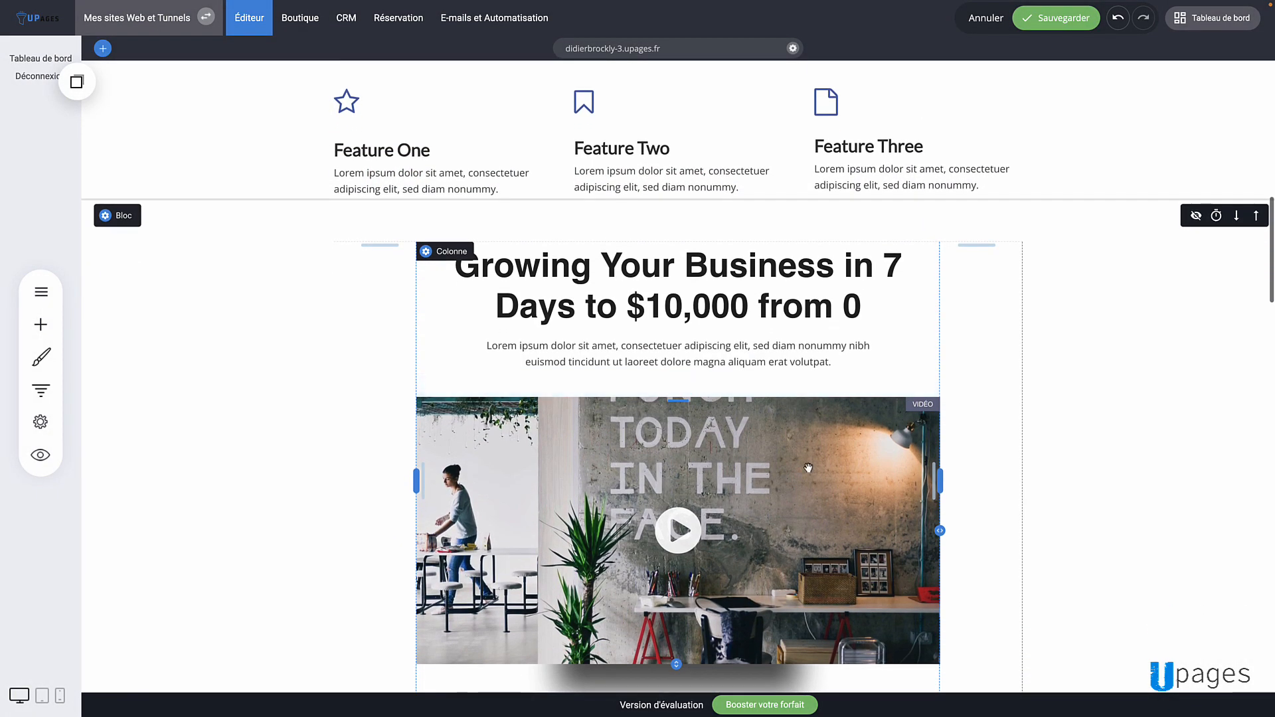
# Review the source URL in the new video's settings and save the site changes.
pyautogui.click(798, 470)
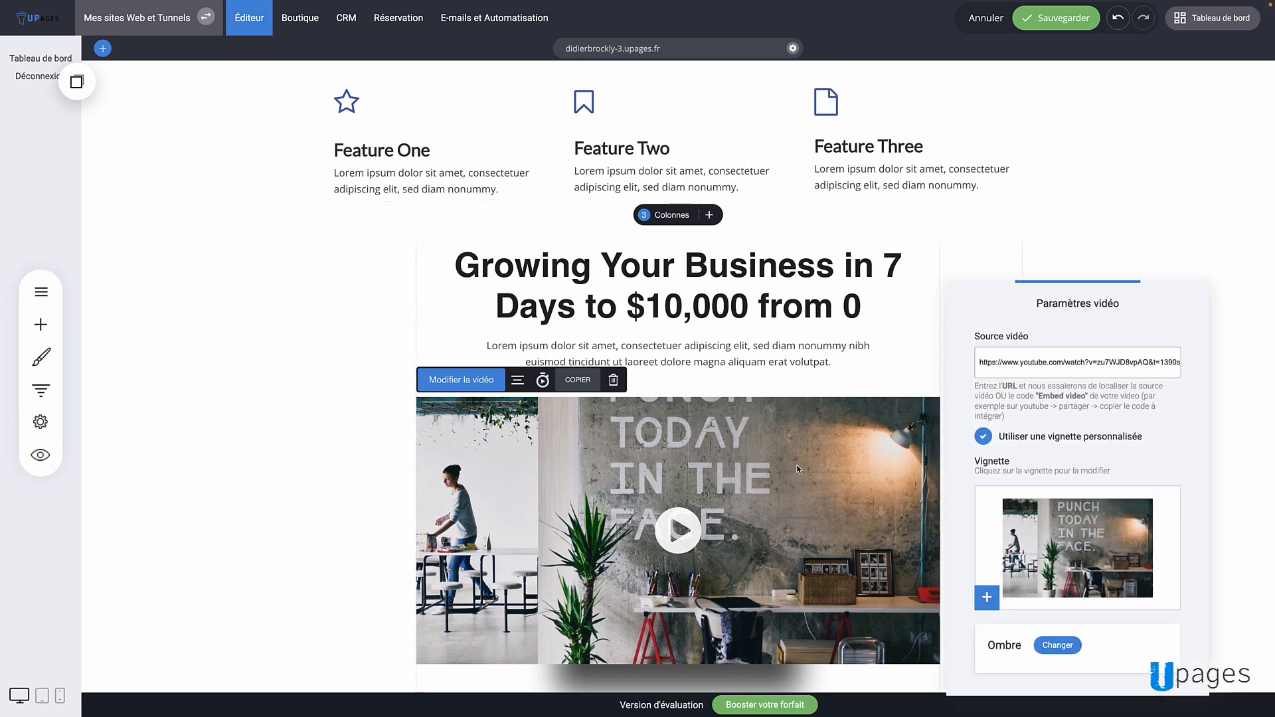
pyautogui.tripleClick(1035, 370)
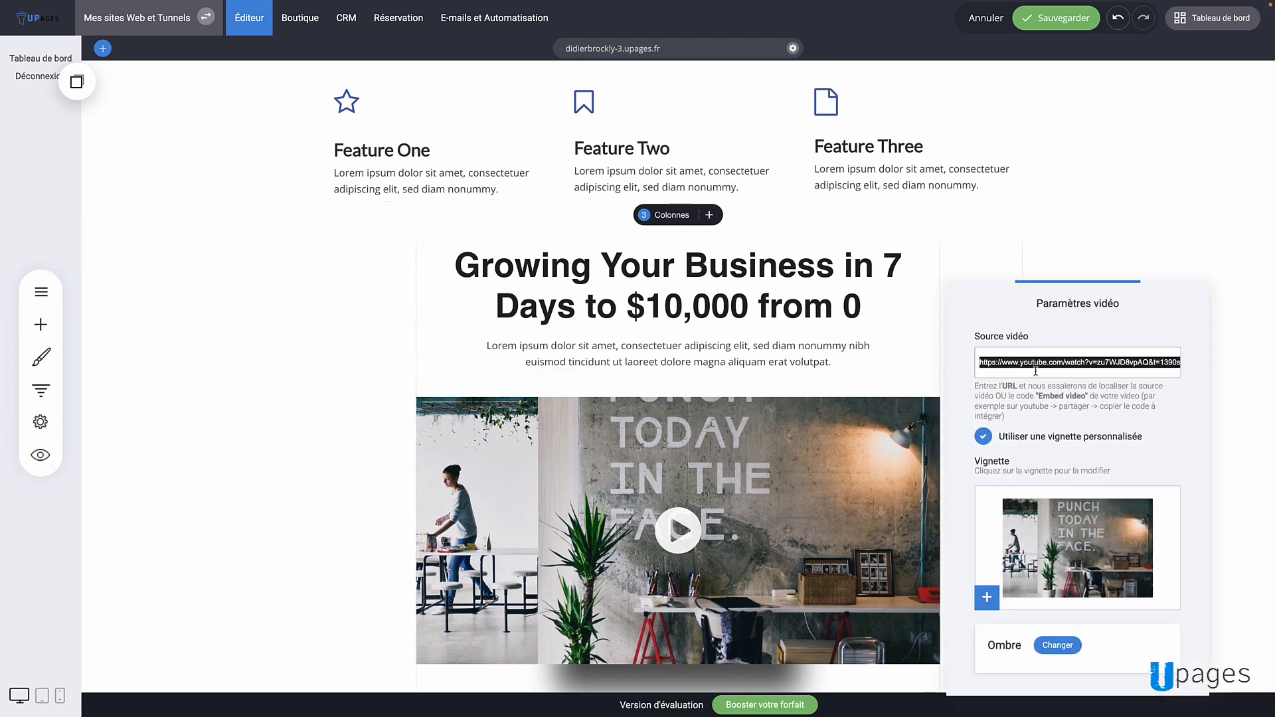
pyautogui.click(1002, 101)
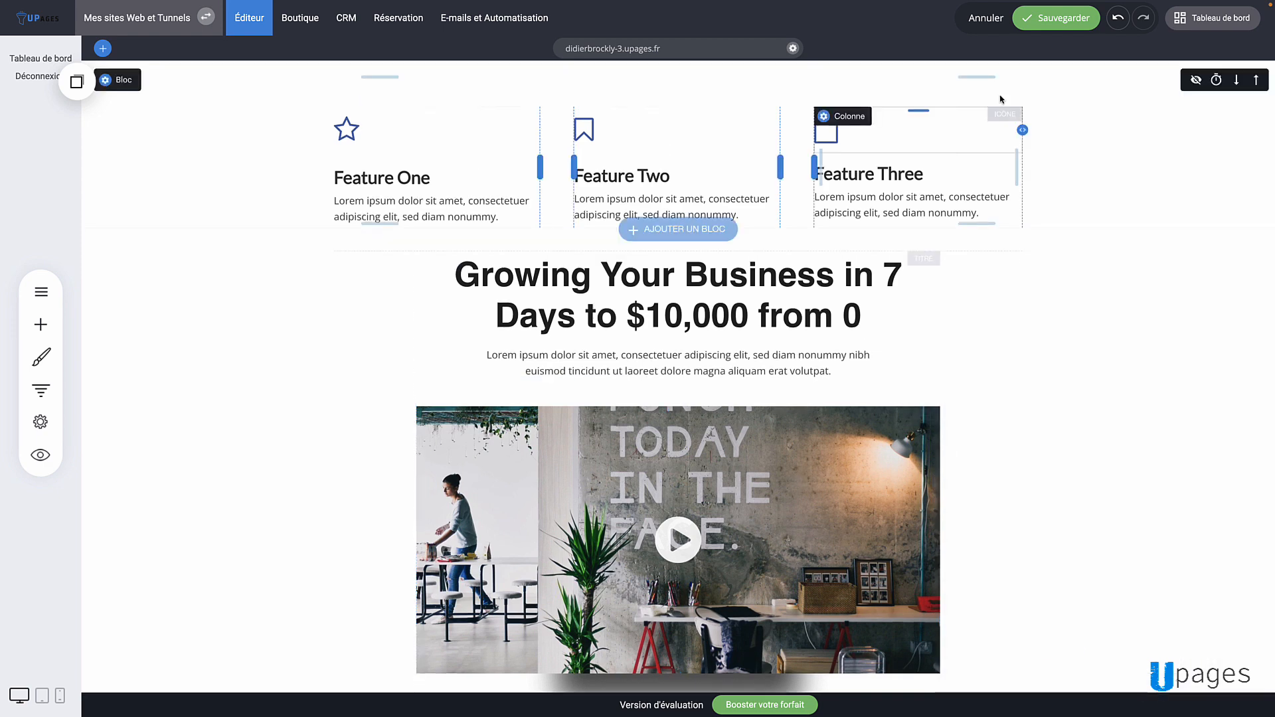
pyautogui.click(1050, 19)
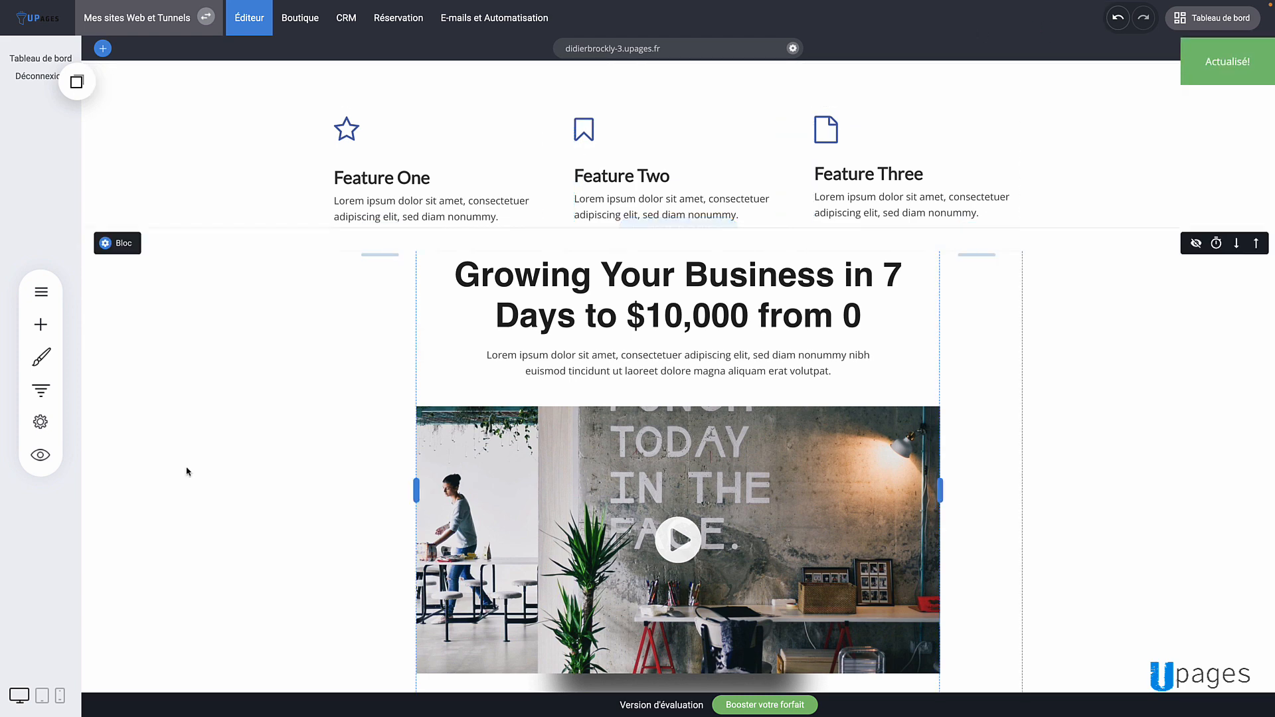
# Preview the page in mobile view and examine how its header, hero and services sections are laid out.
pyautogui.click(59, 696)
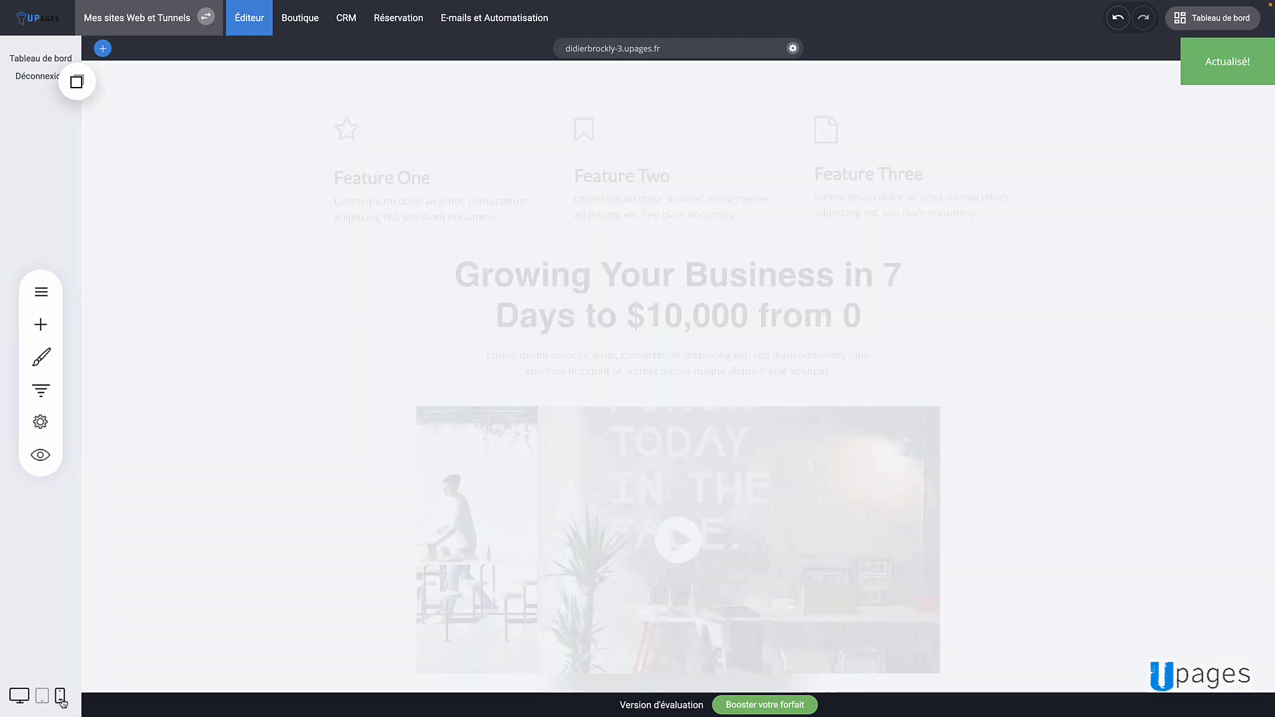
pyautogui.scroll(10, 530, 487)
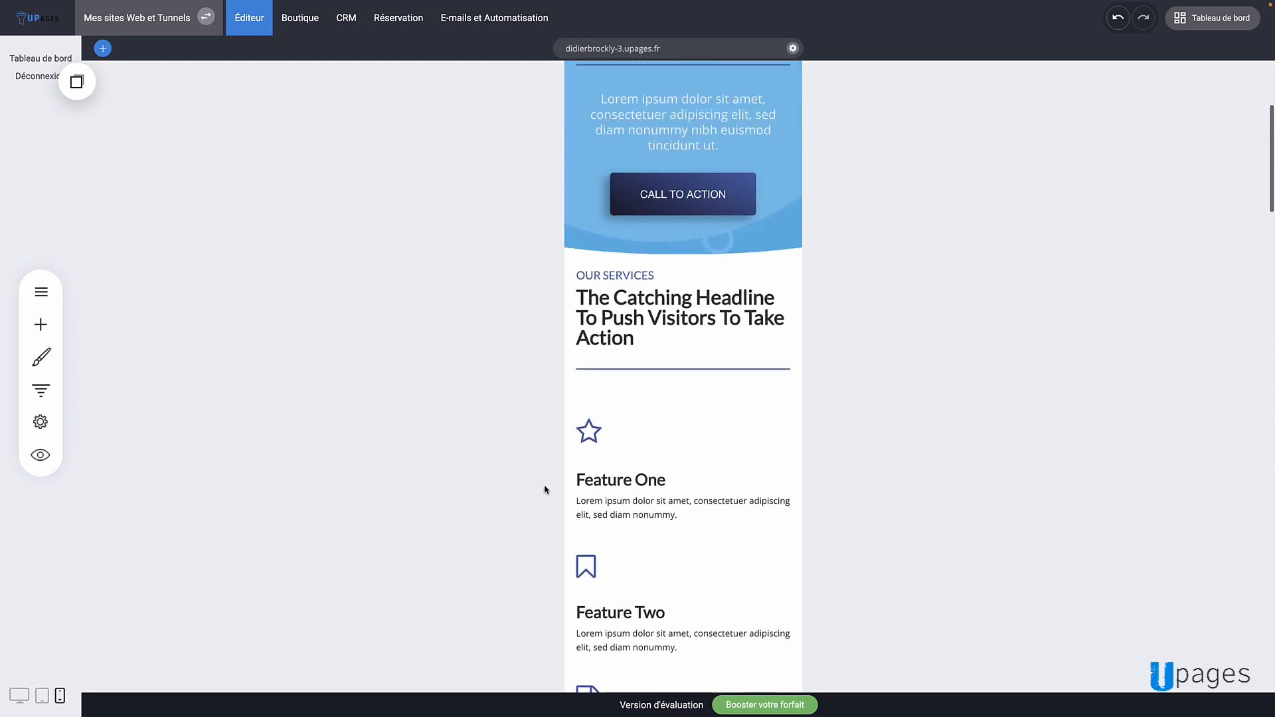
pyautogui.scroll(2, 544, 490)
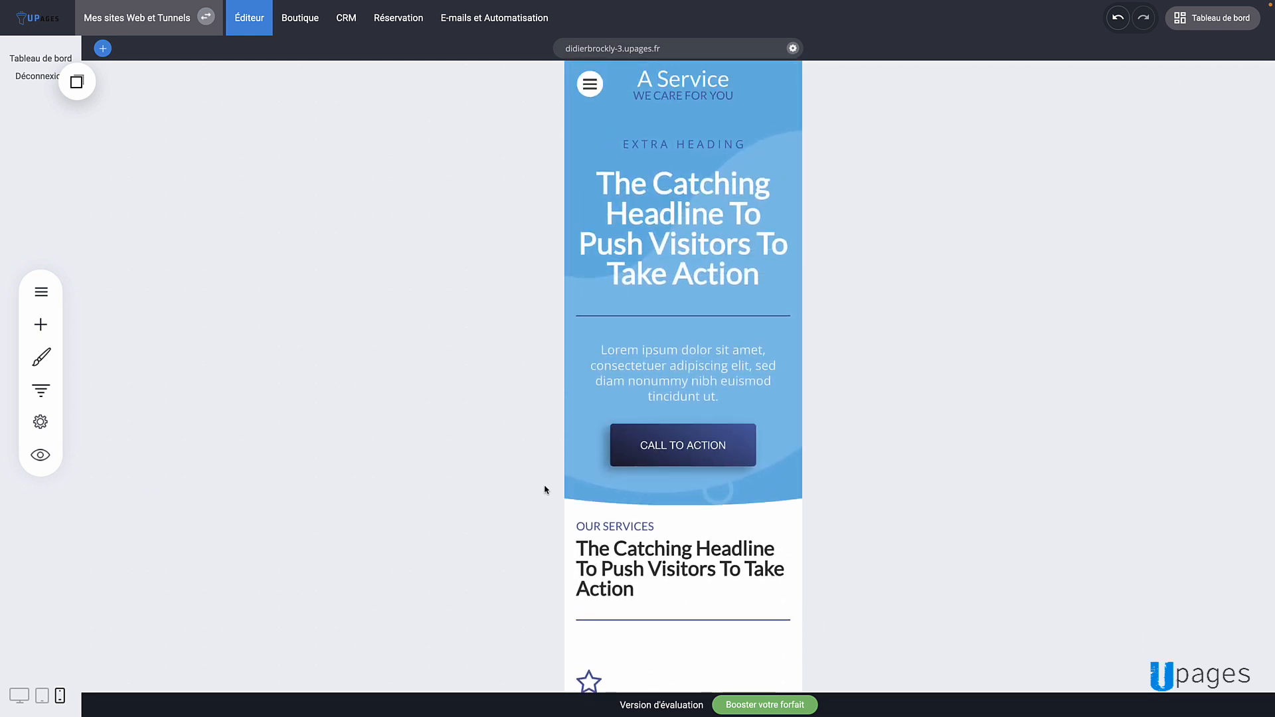
# Return to the desktop view and slightly increase the spacing above the logo and menu in the header.
pyautogui.click(16, 695)
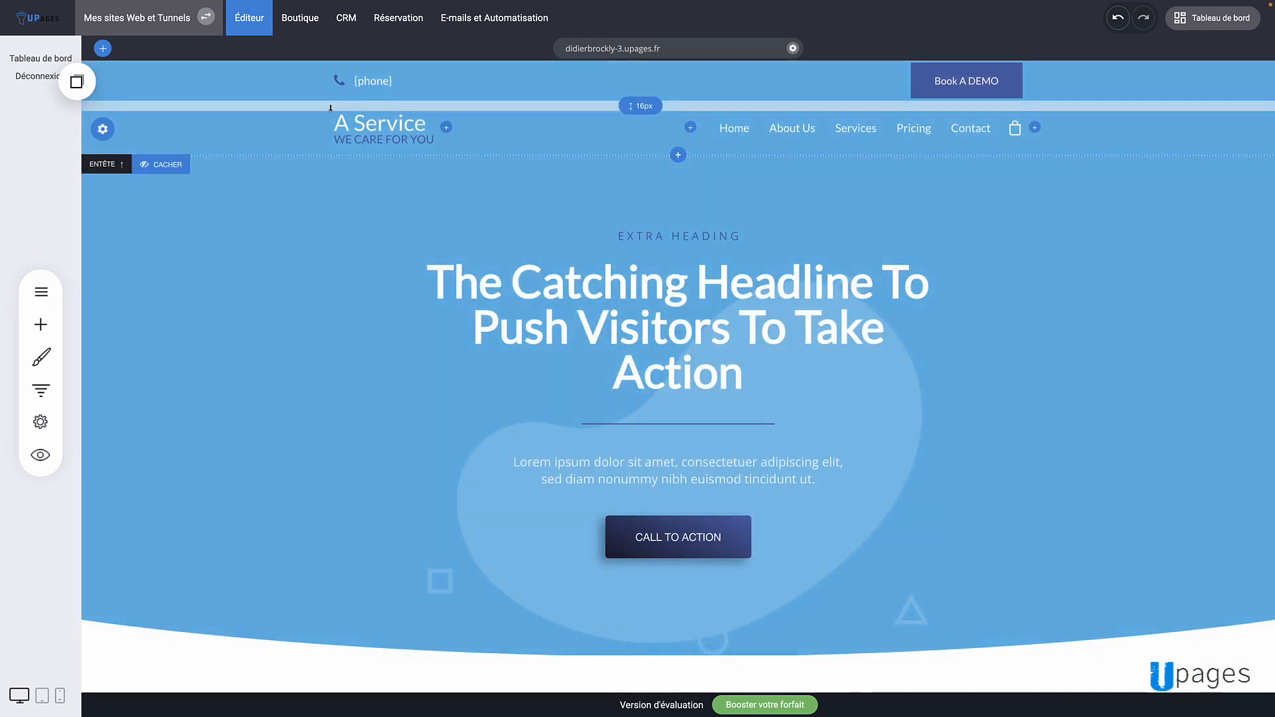
pyautogui.moveTo(330, 108)
pyautogui.mouseDown()
pyautogui.moveTo(329, 128)
pyautogui.moveTo(330, 111)
pyautogui.mouseUp()
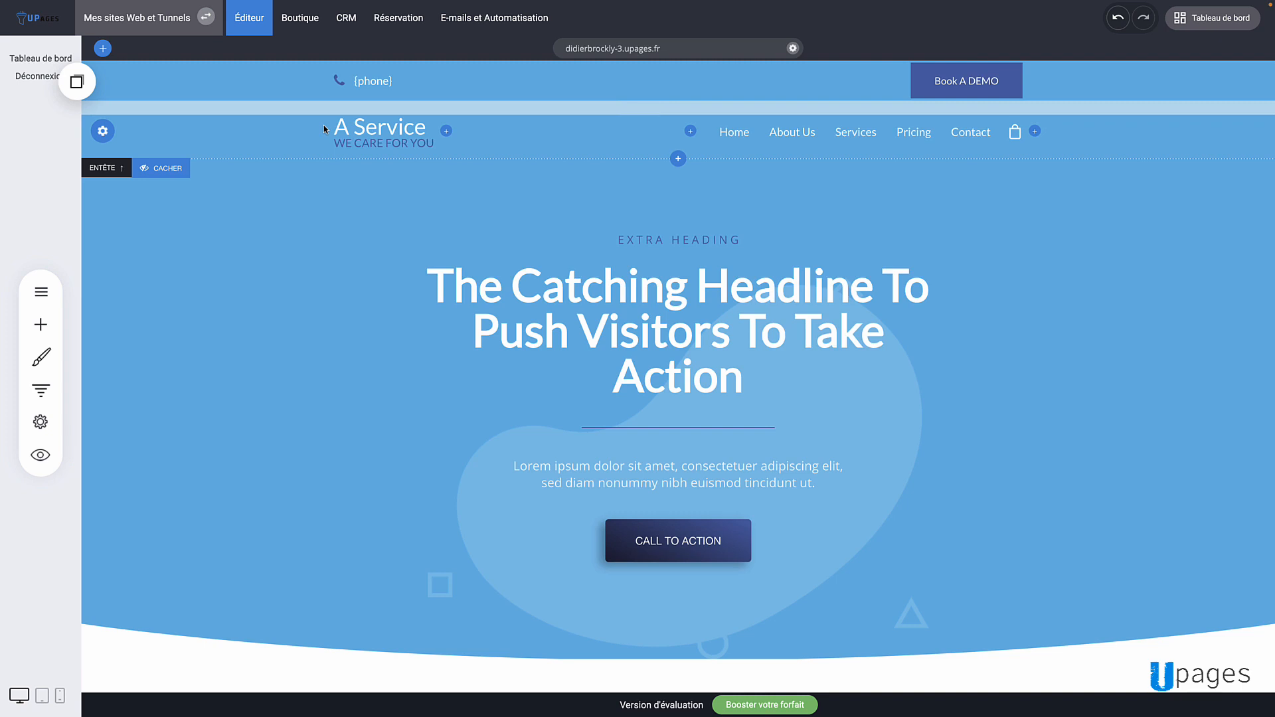
# Browse new-page templates in the Contact, Produit and Commander categories and examine the information form for a Commander page without adding it.
pyautogui.click(41, 292)
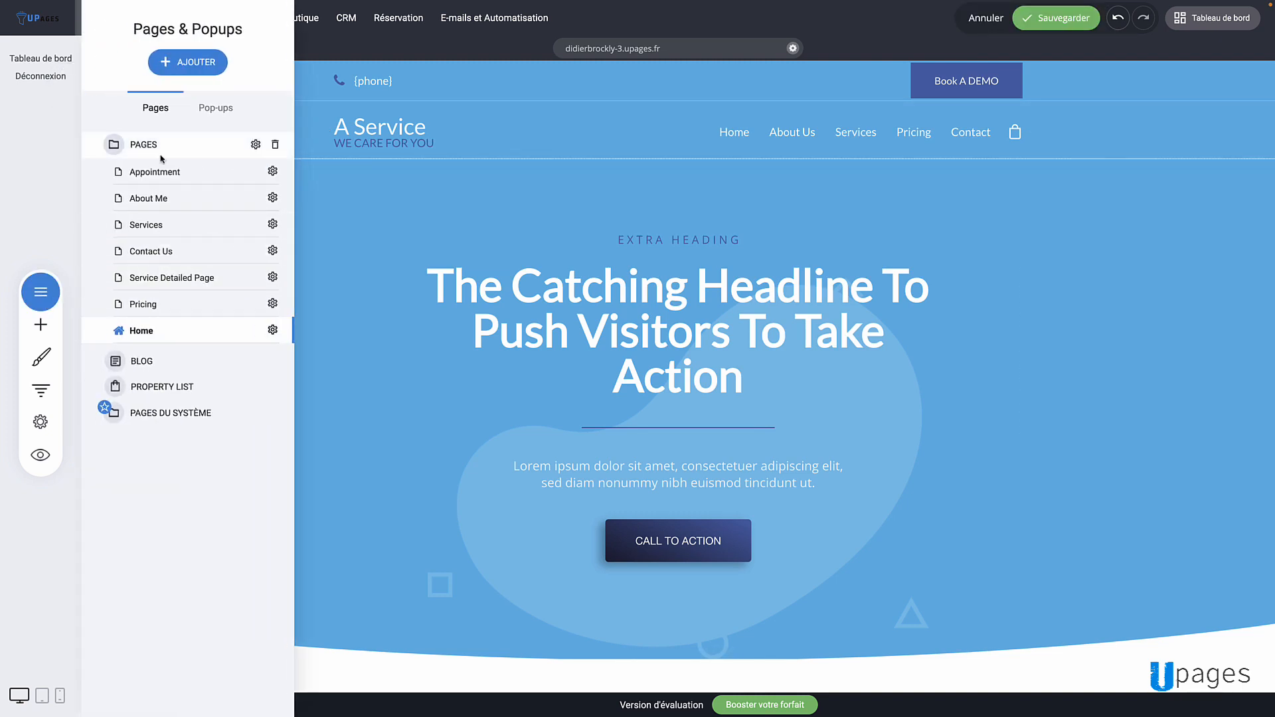
pyautogui.click(185, 73)
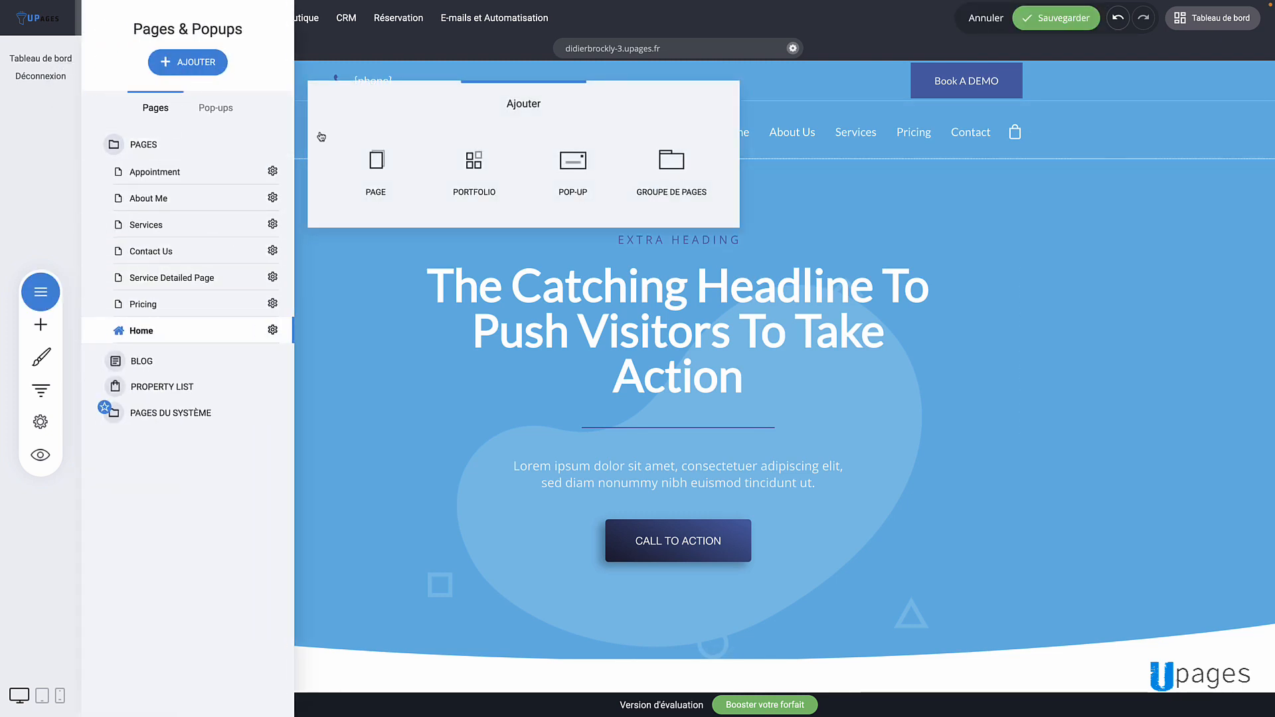
pyautogui.click(376, 166)
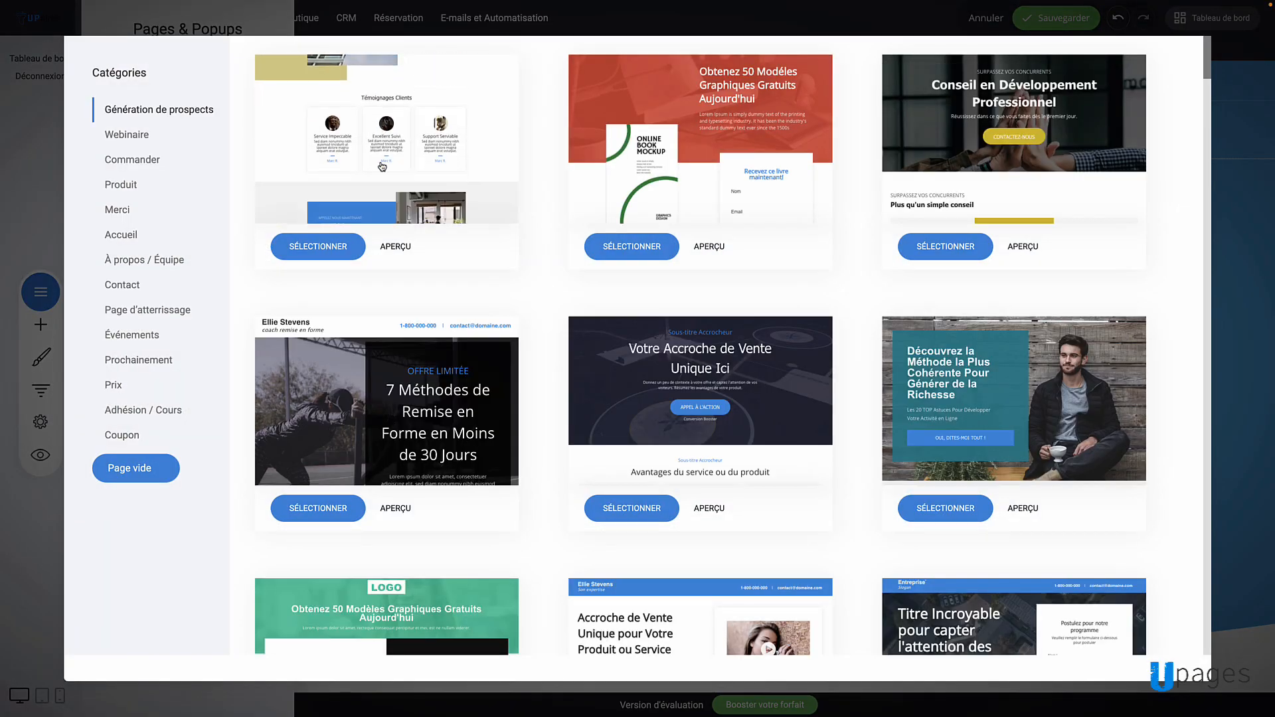
pyautogui.click(128, 285)
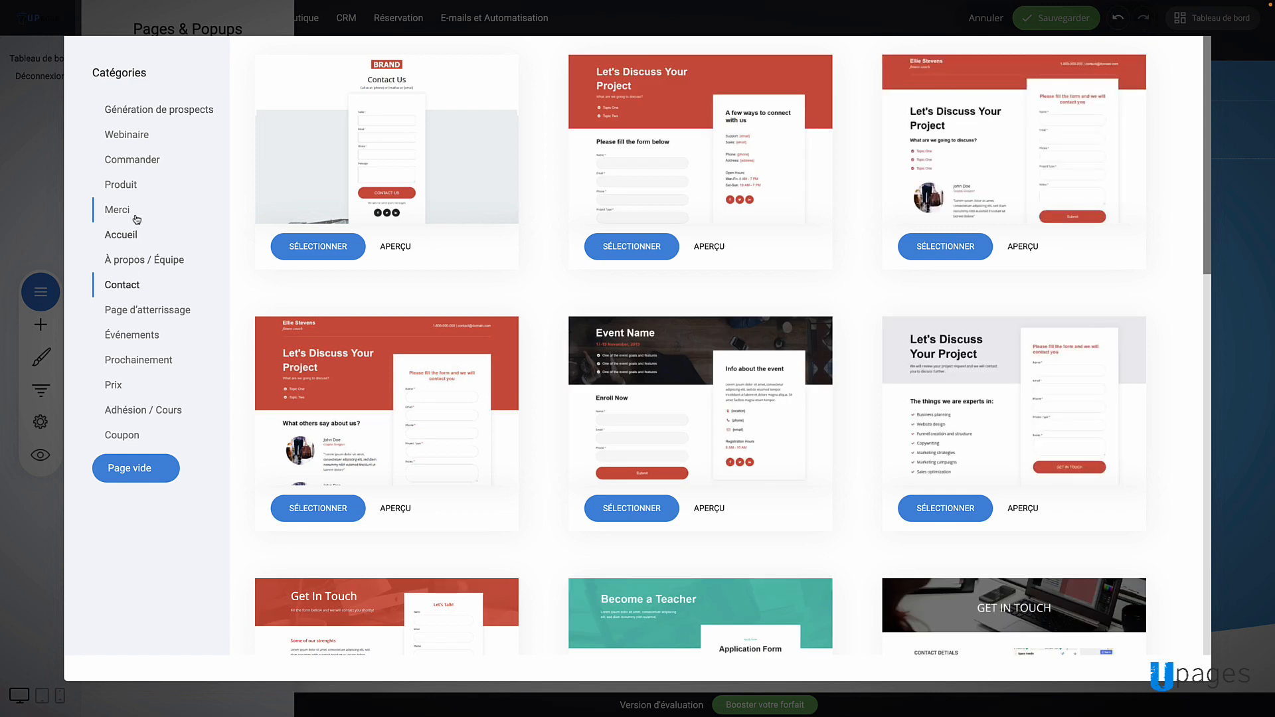
pyautogui.click(122, 185)
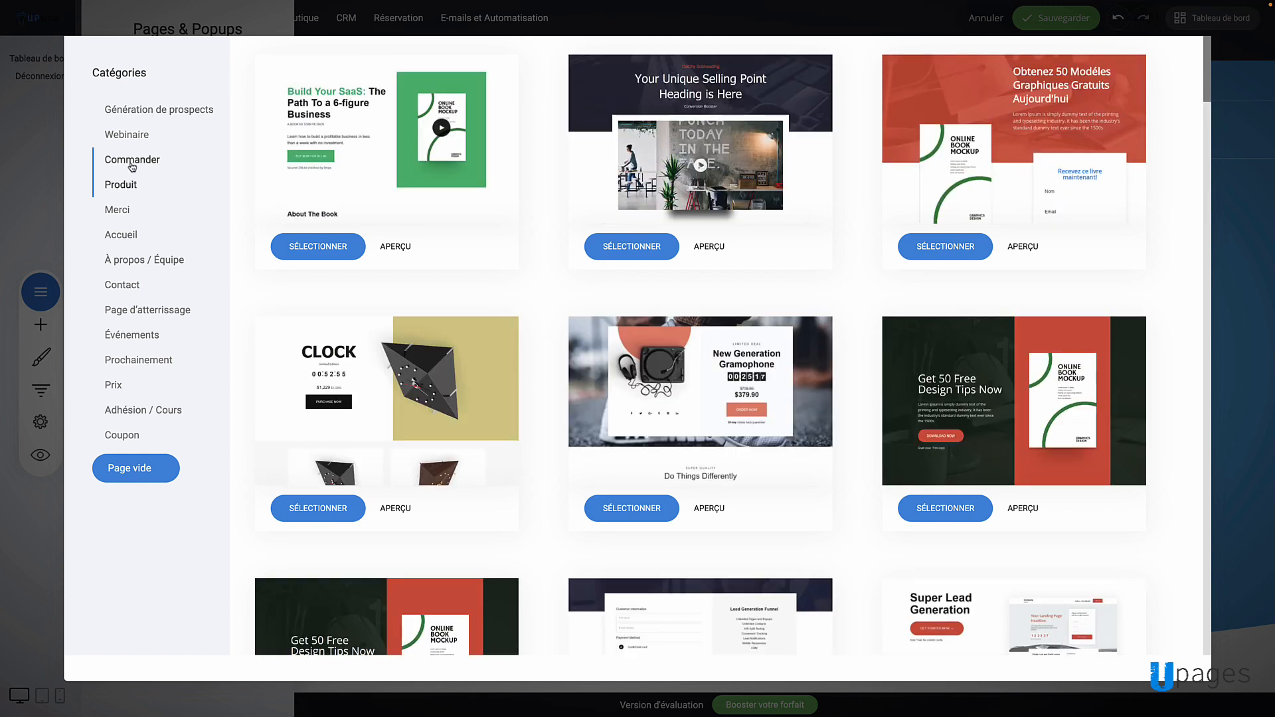
pyautogui.click(133, 161)
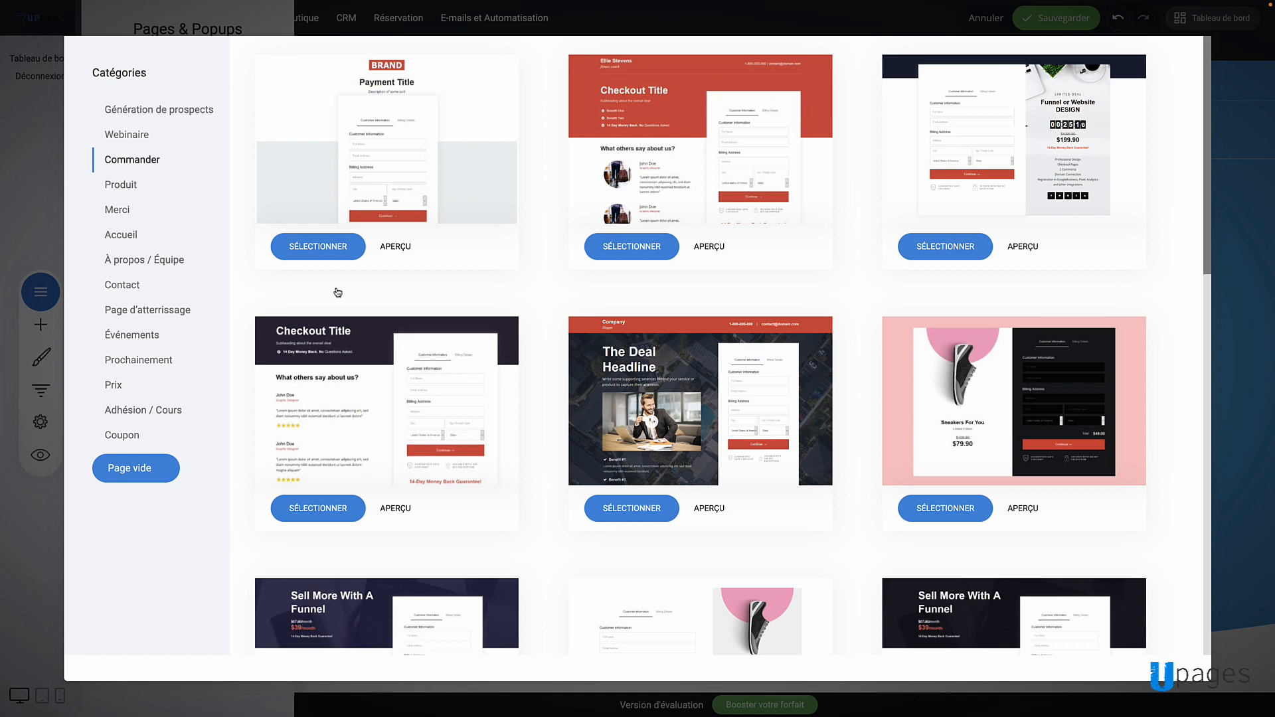
pyautogui.click(373, 170)
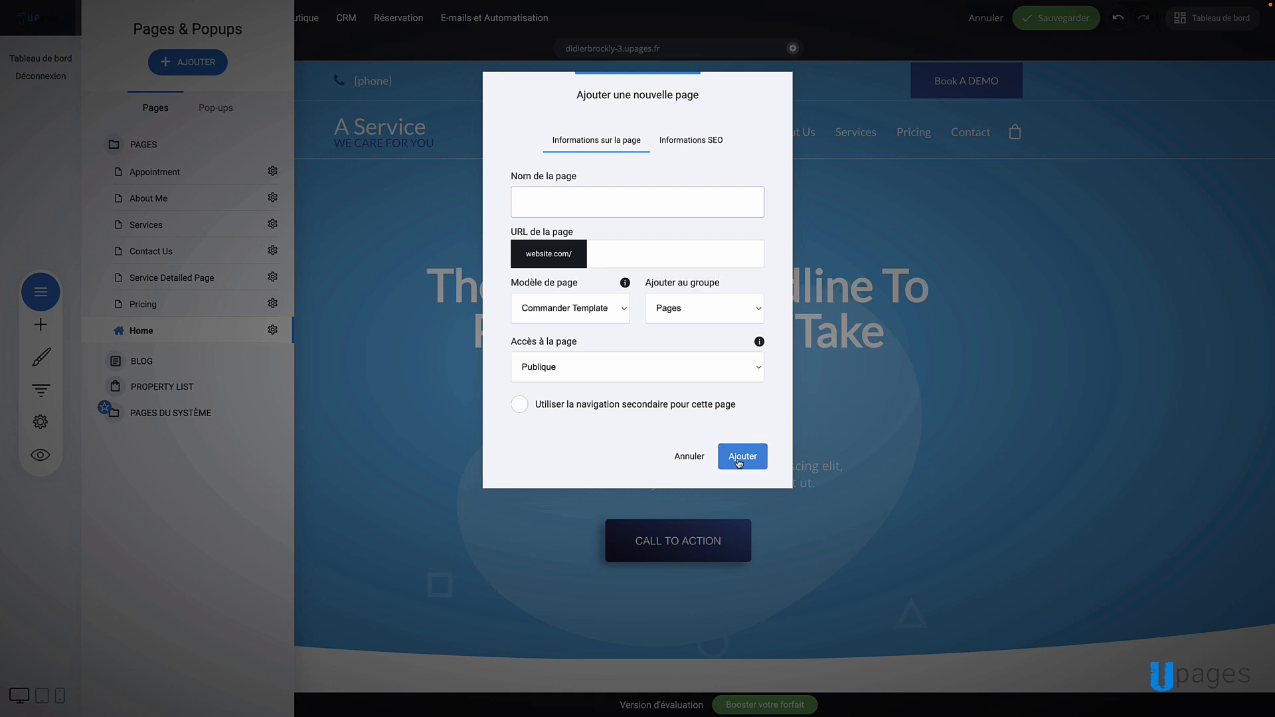
pyautogui.click(694, 457)
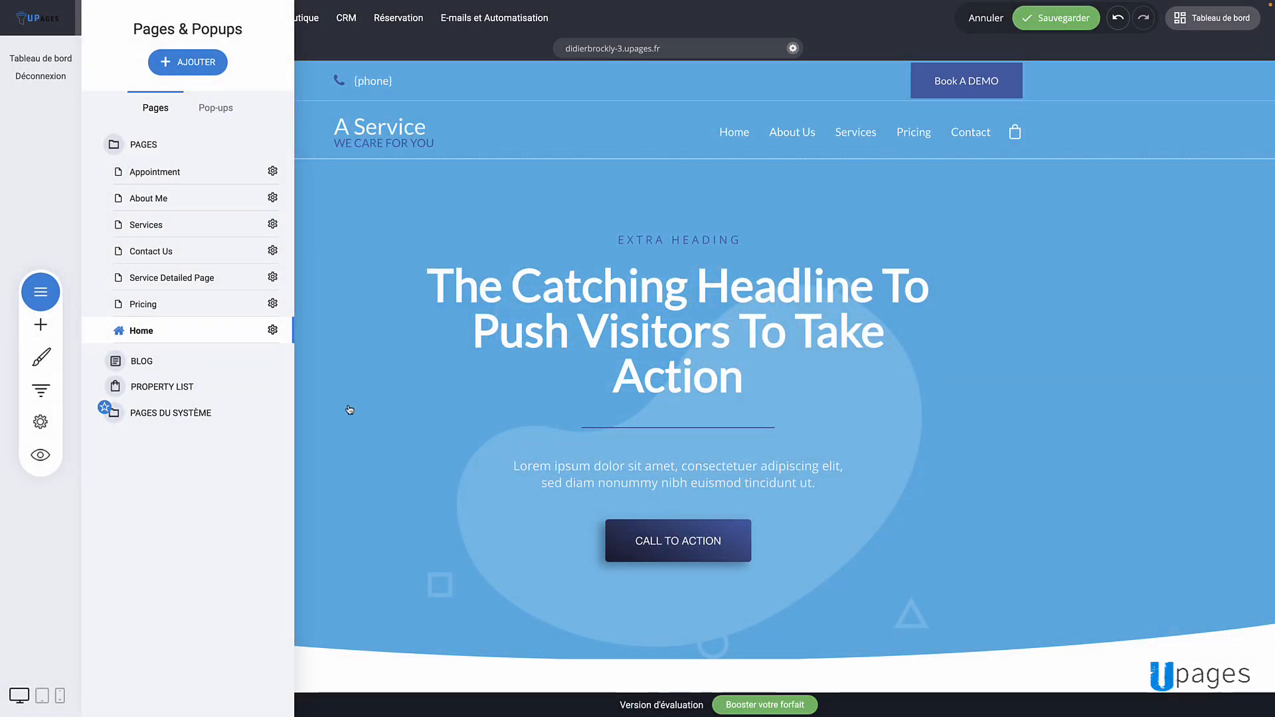
pyautogui.click(384, 391)
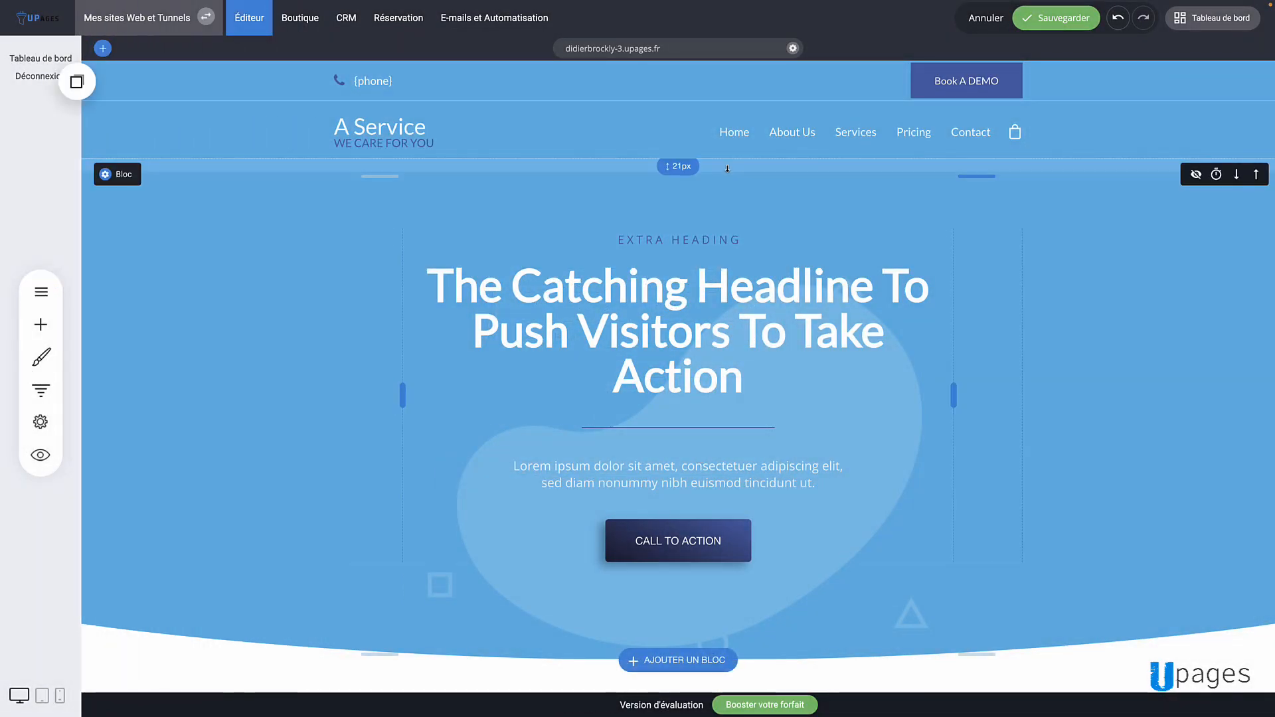
# Review the website's domain settings and the option to connect an existing domain.
pyautogui.click(793, 49)
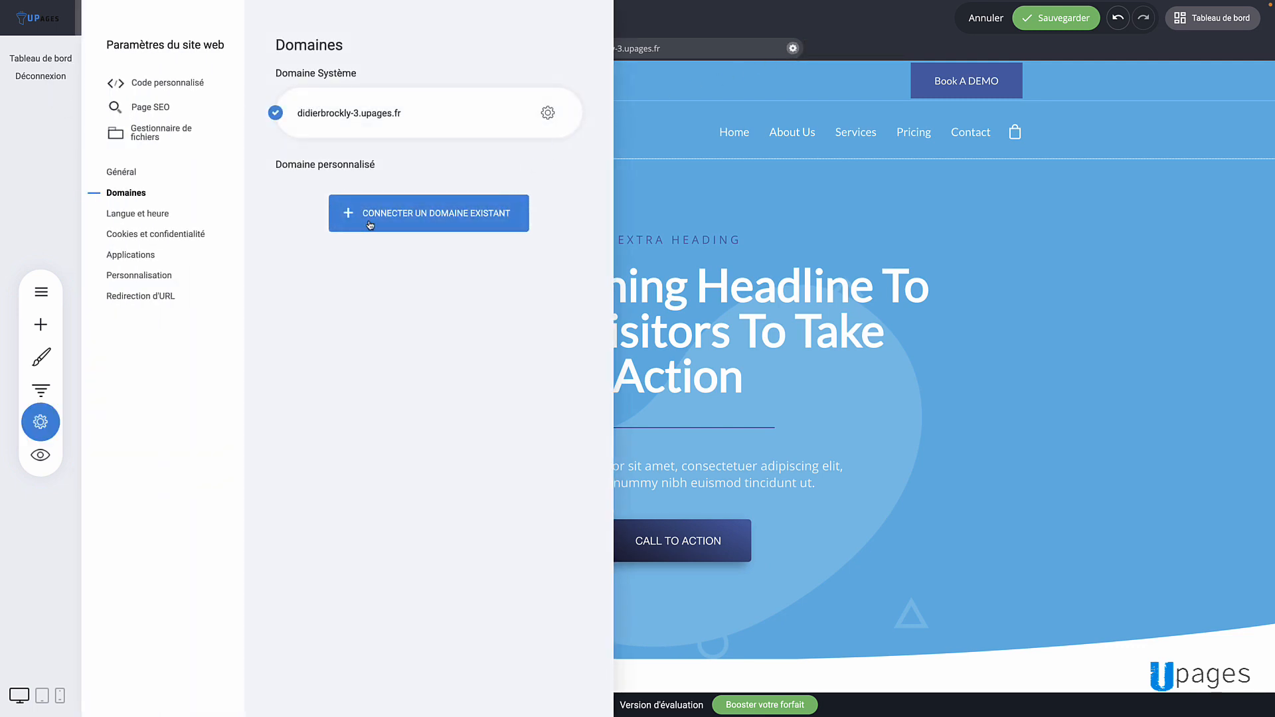
pyautogui.click(371, 226)
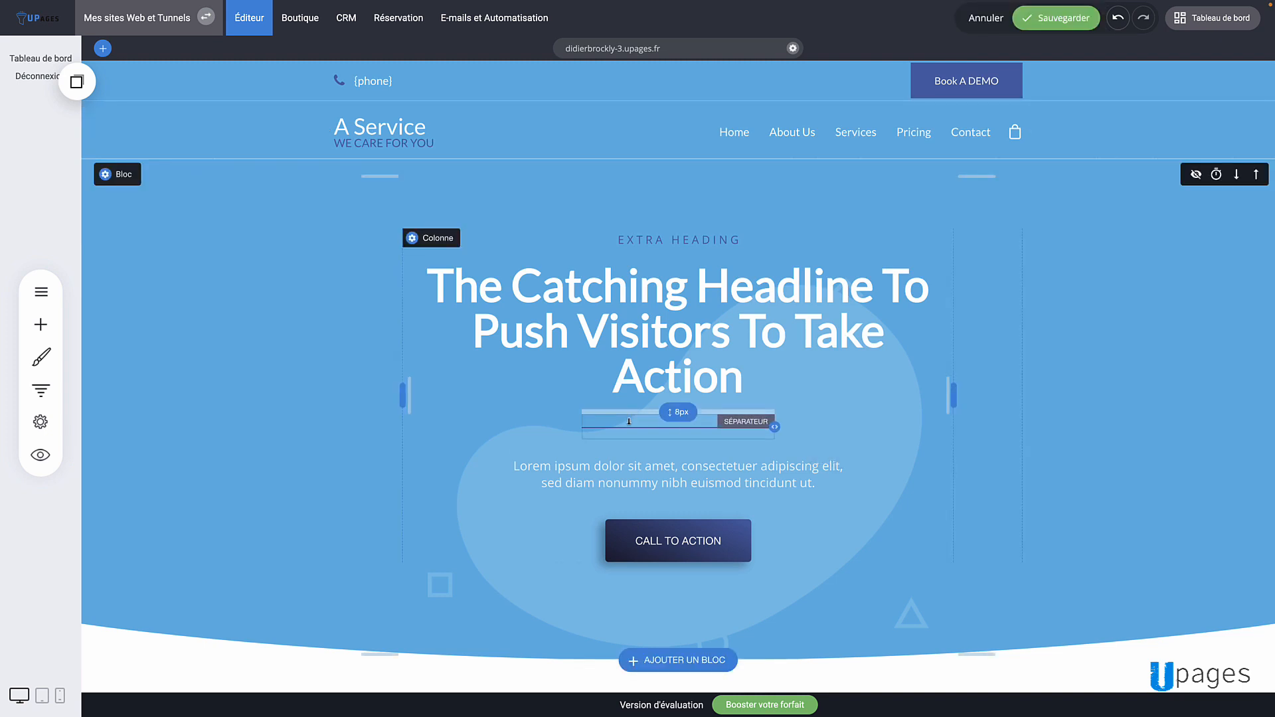
# Review the store's product list and the product types available for a new product.
pyautogui.click(309, 28)
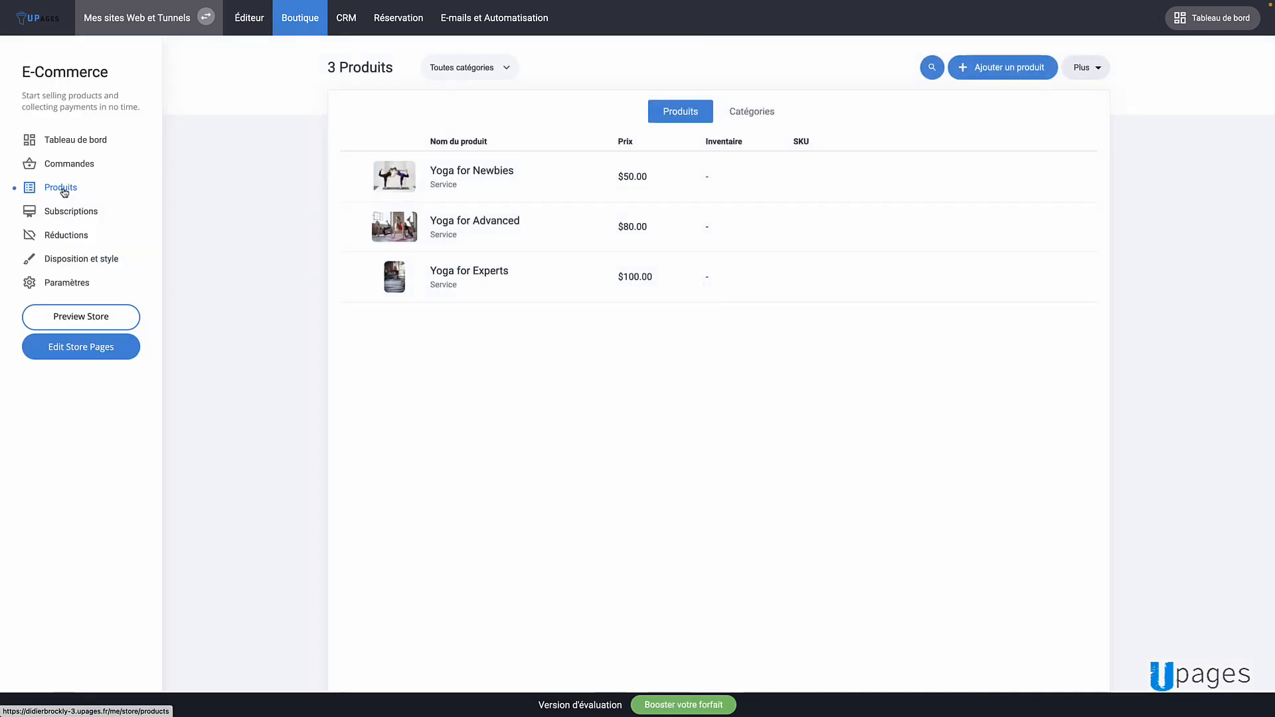
pyautogui.click(989, 78)
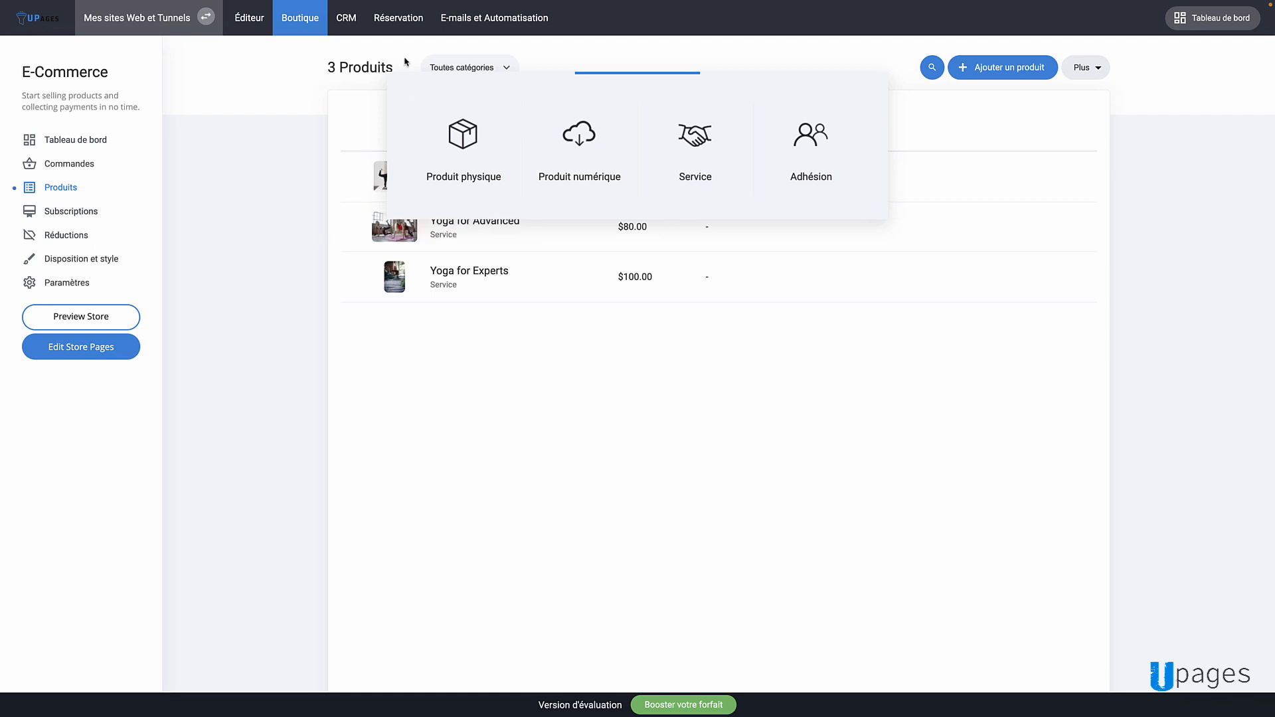
# Open the contact in the CRM, examine its submitted form, orders and marketing details, and return to the contact list.
pyautogui.click(346, 18)
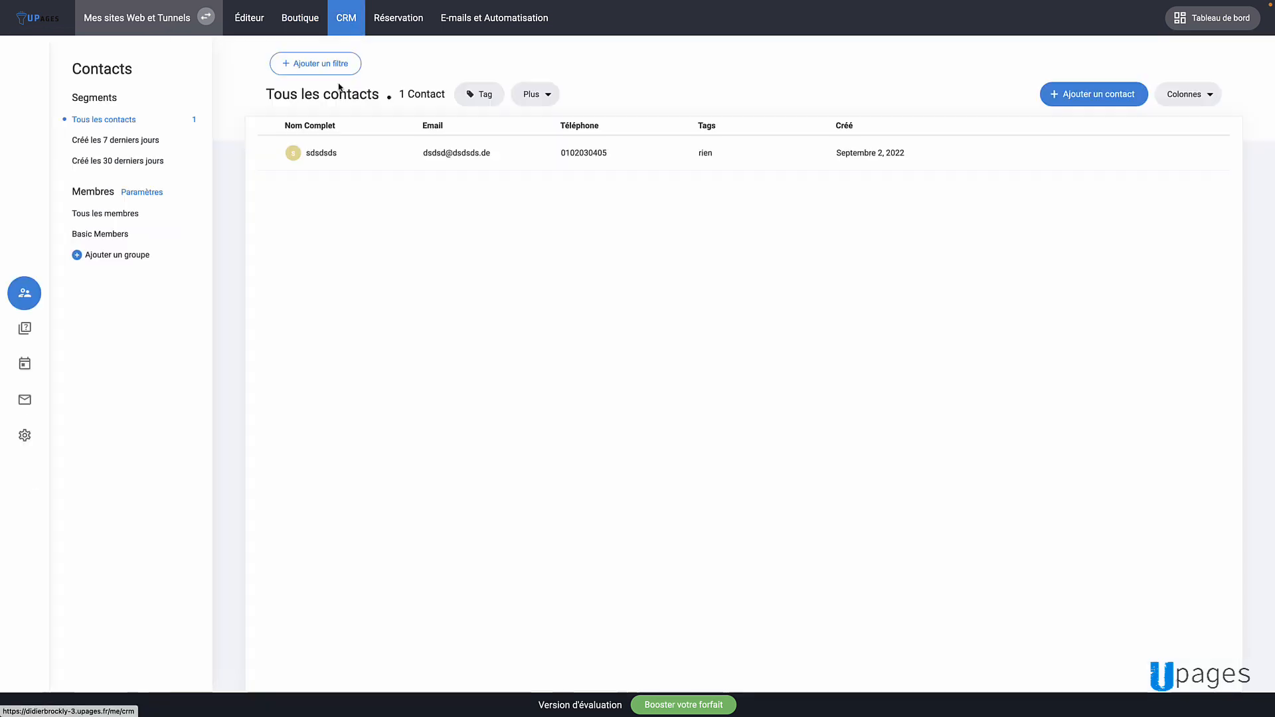
pyautogui.click(331, 155)
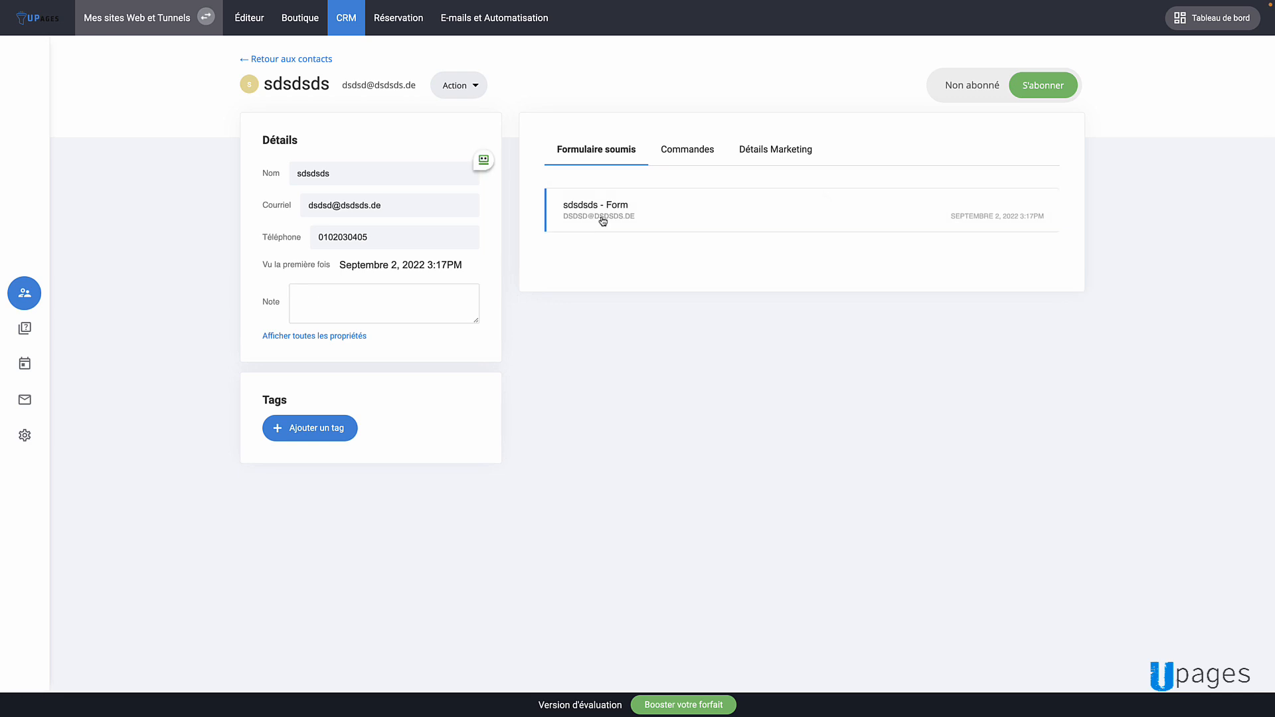
pyautogui.click(602, 222)
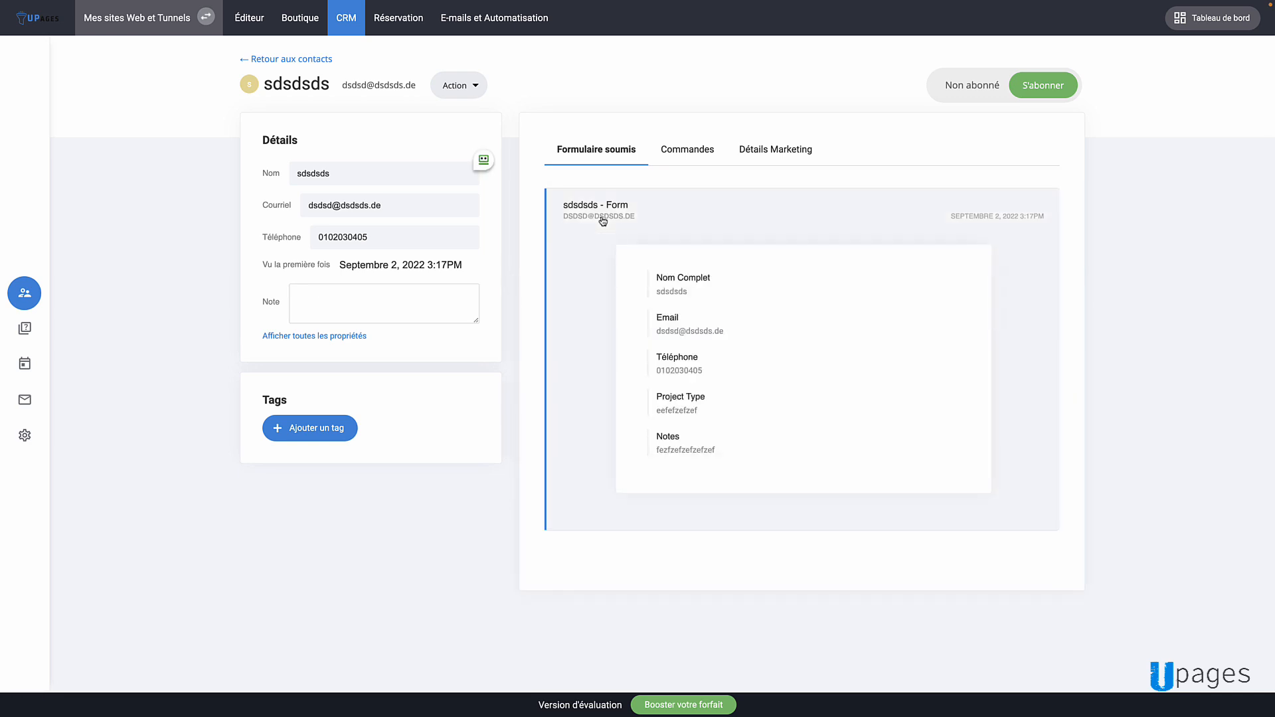
pyautogui.click(667, 159)
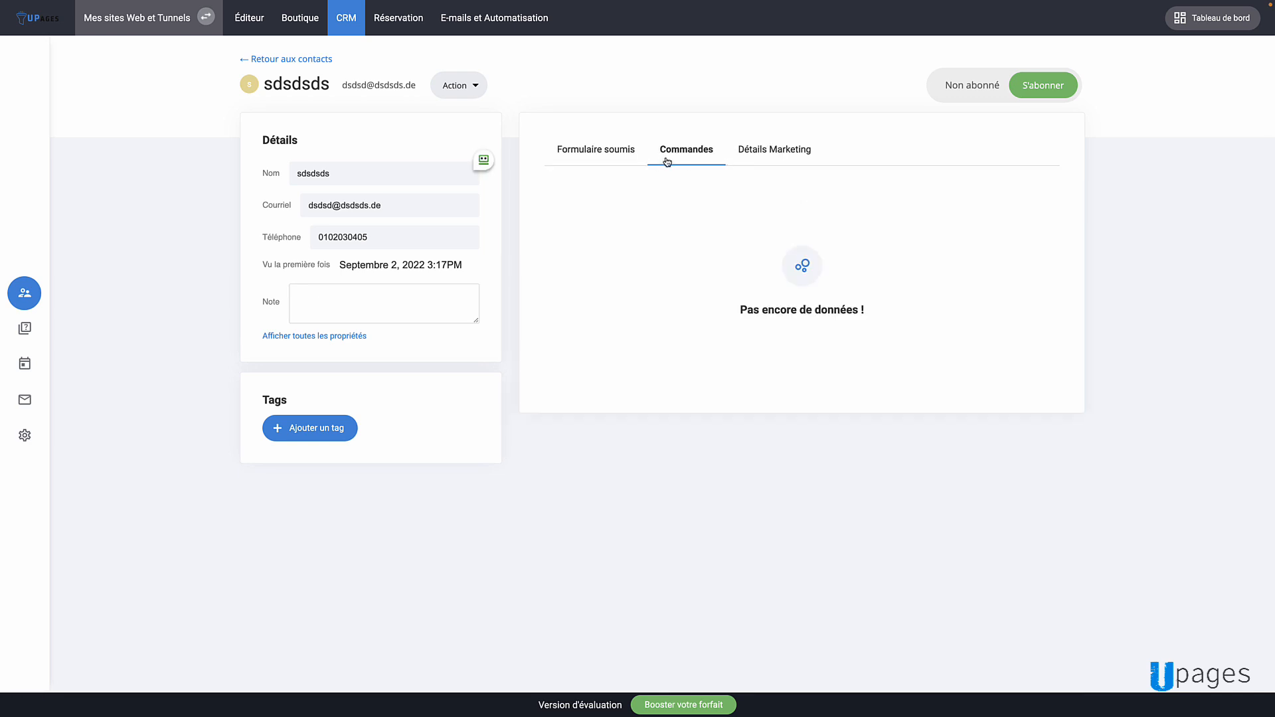
pyautogui.click(758, 159)
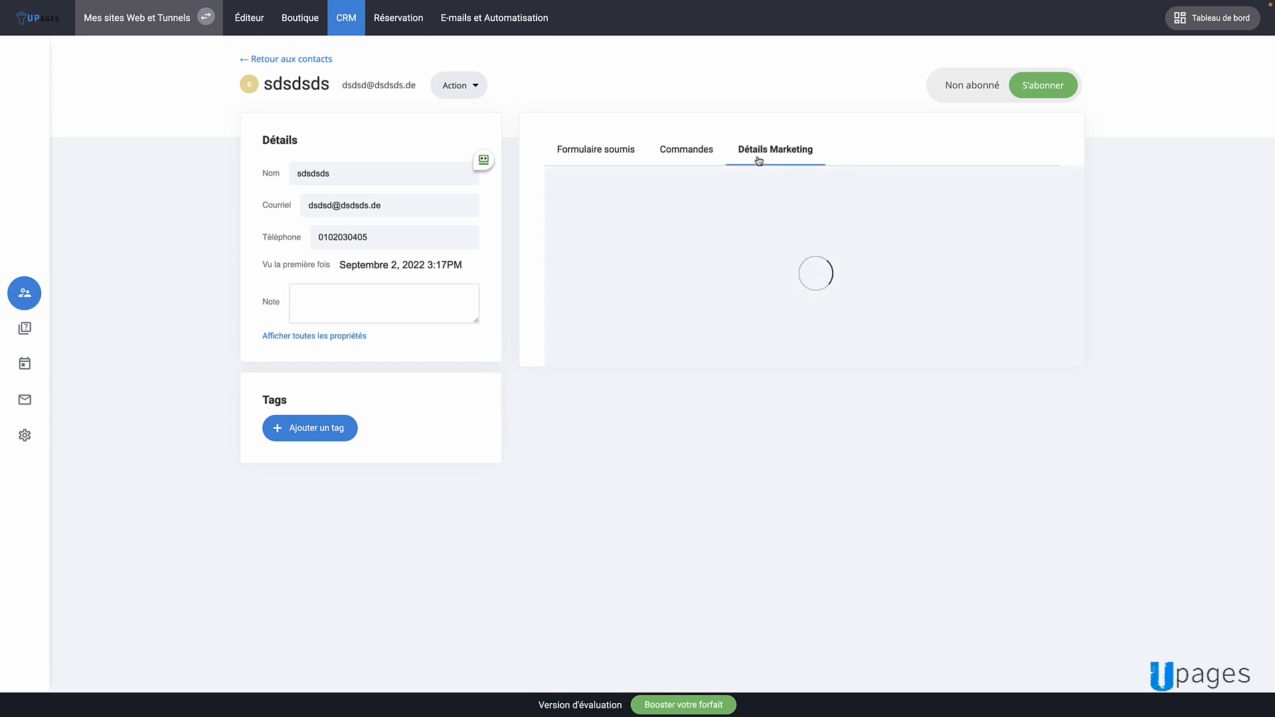
pyautogui.click(612, 152)
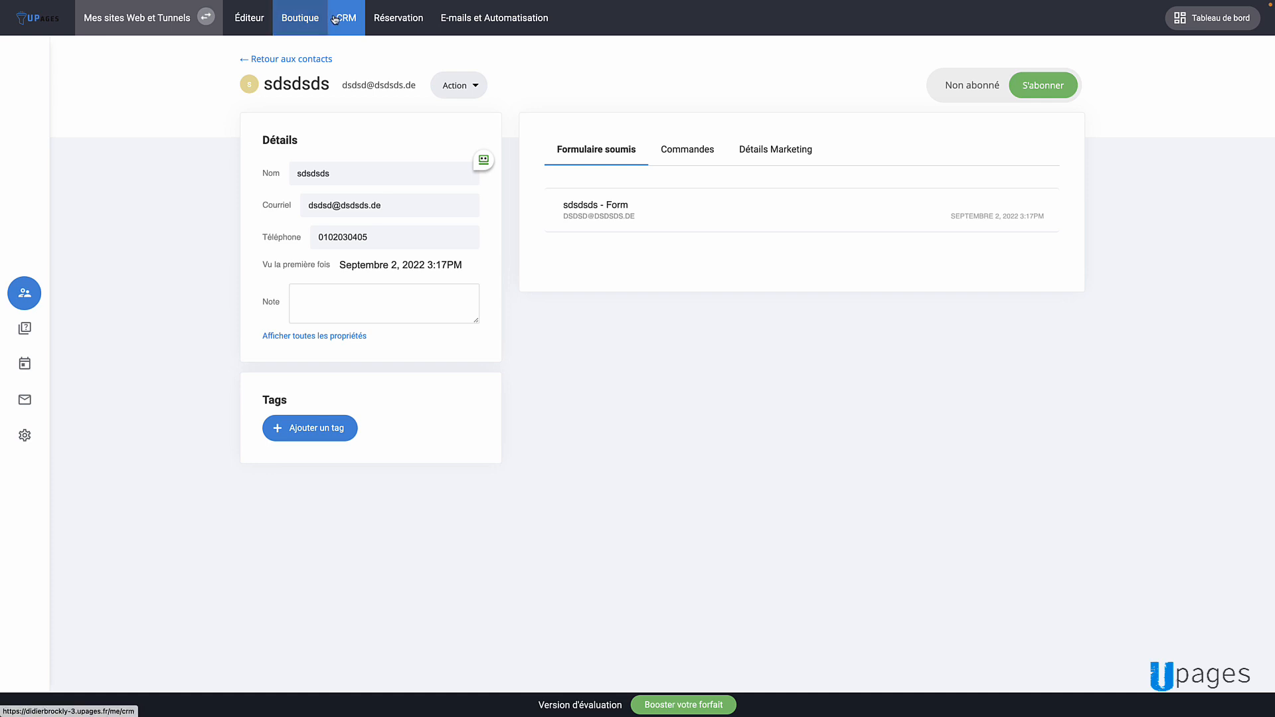
pyautogui.click(310, 61)
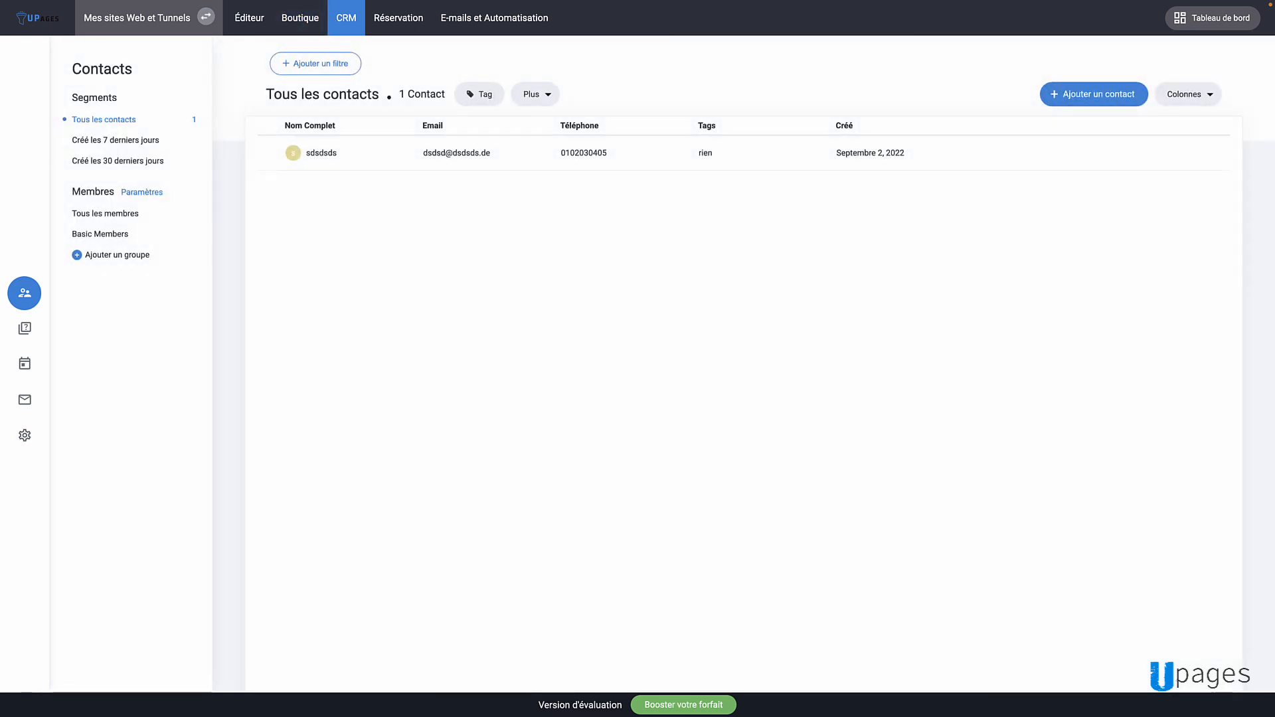
# Return to the website editor and create a sales funnel named "Test Ebook" from a template in the Ventes / Produit category.
pyautogui.click(248, 20)
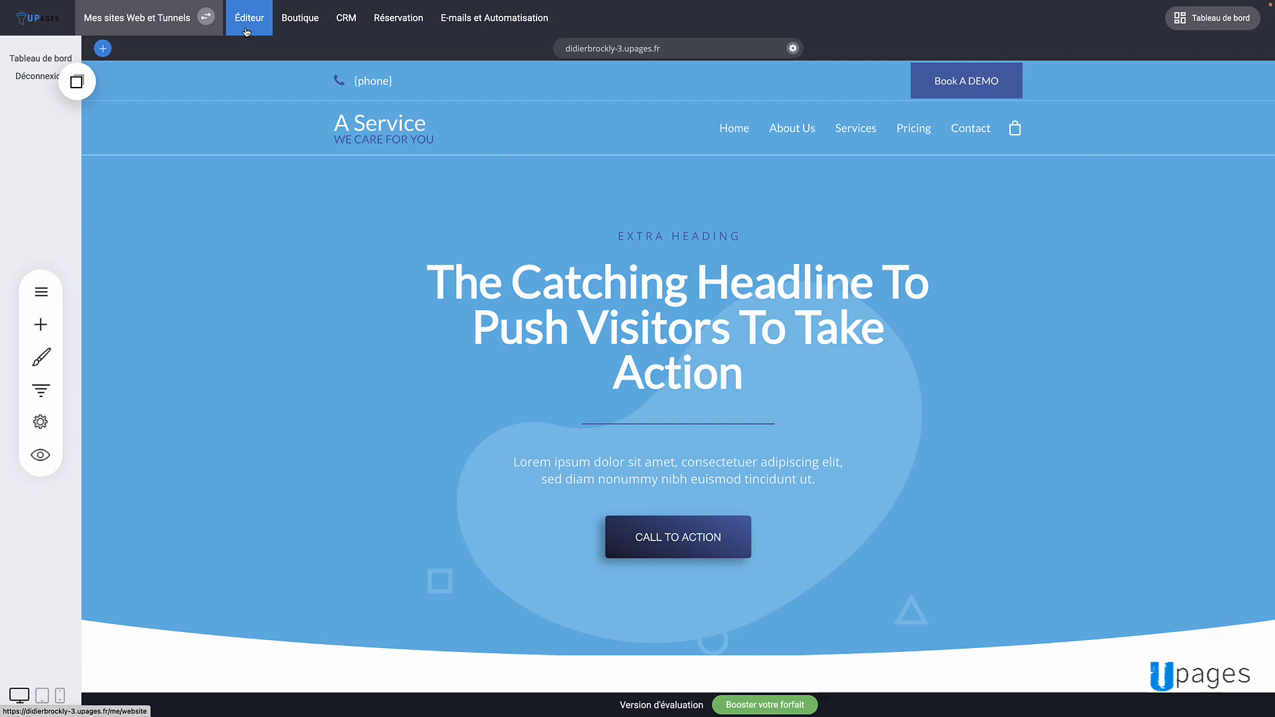
pyautogui.click(41, 390)
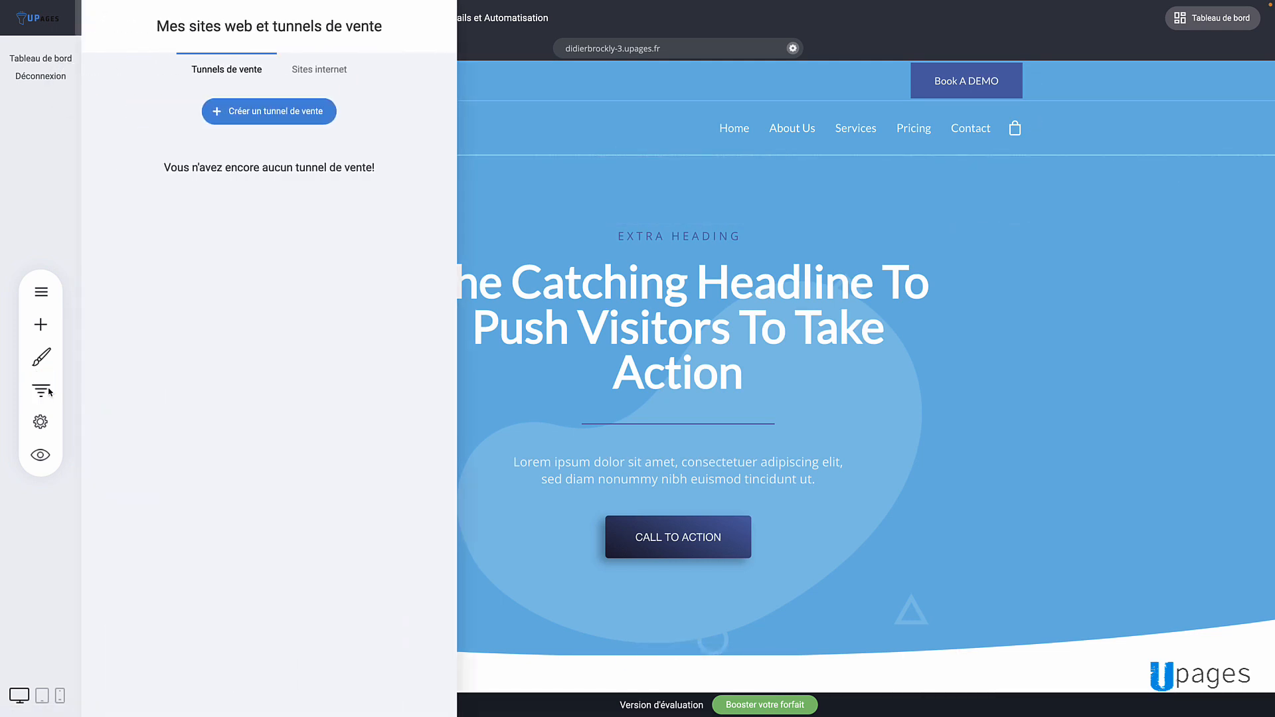
pyautogui.click(269, 113)
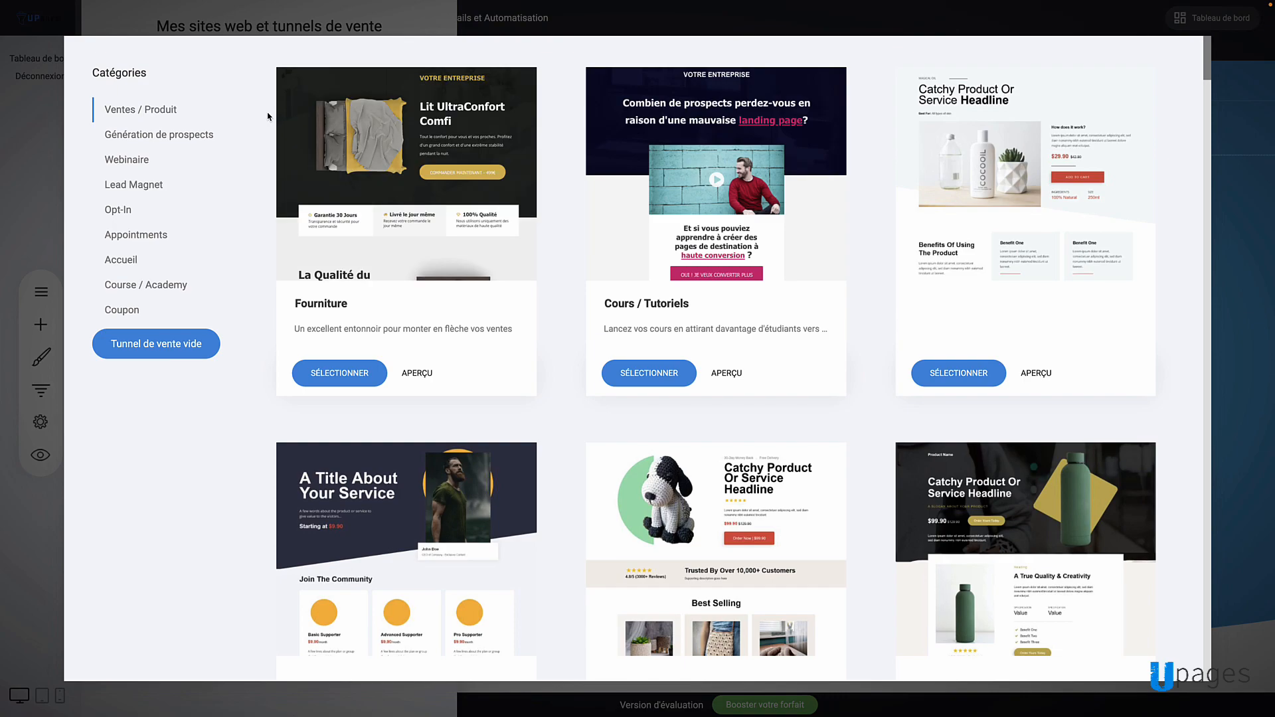
pyautogui.scroll(-15, 697, 347)
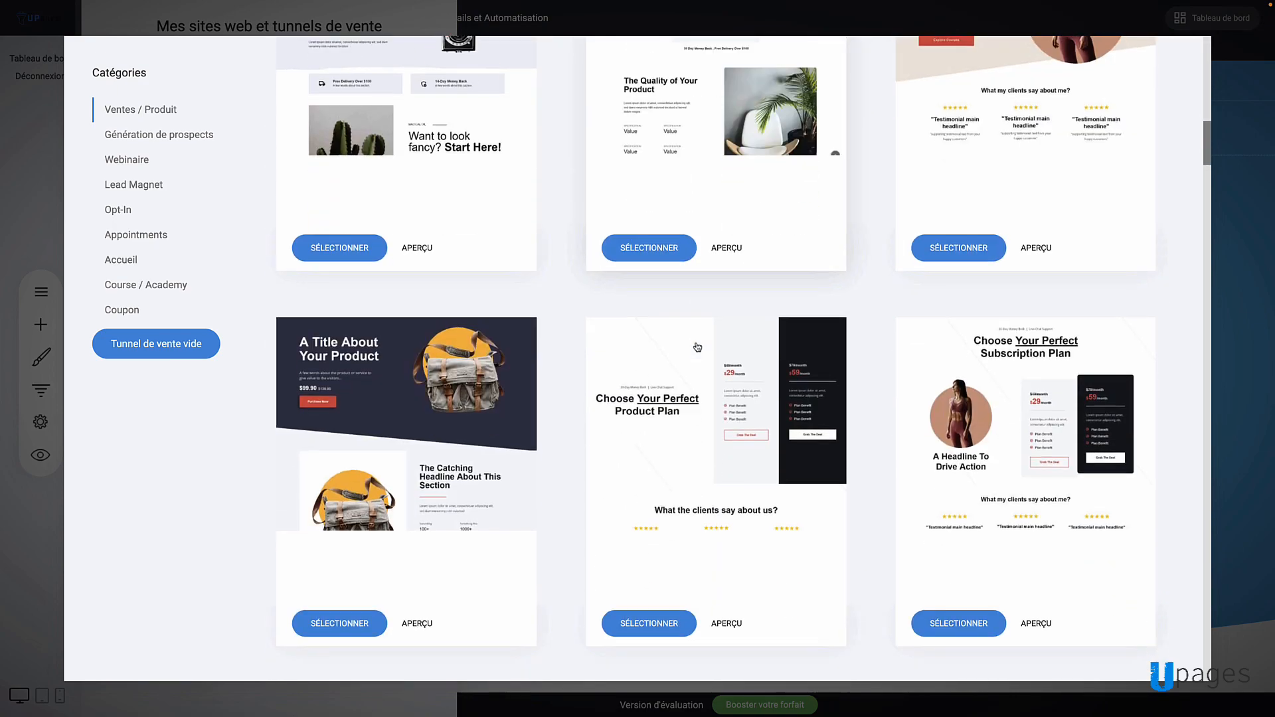
pyautogui.scroll(-15, 698, 347)
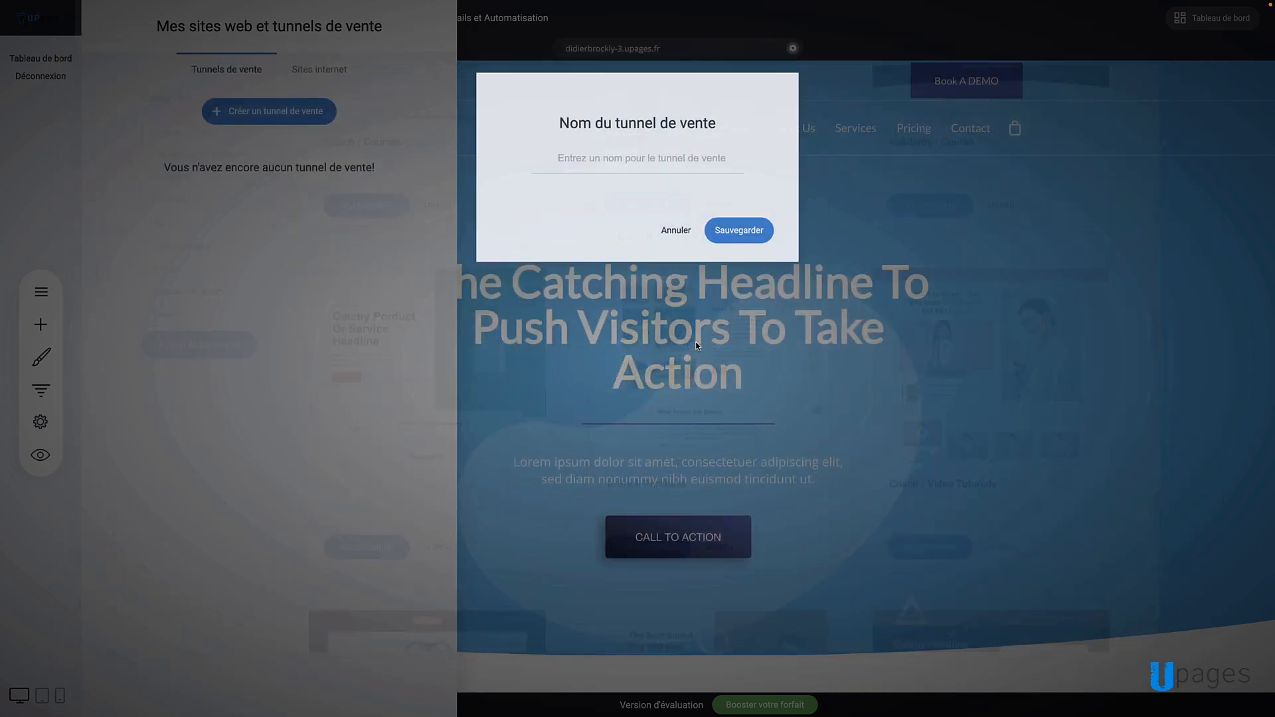
pyautogui.write('Test')
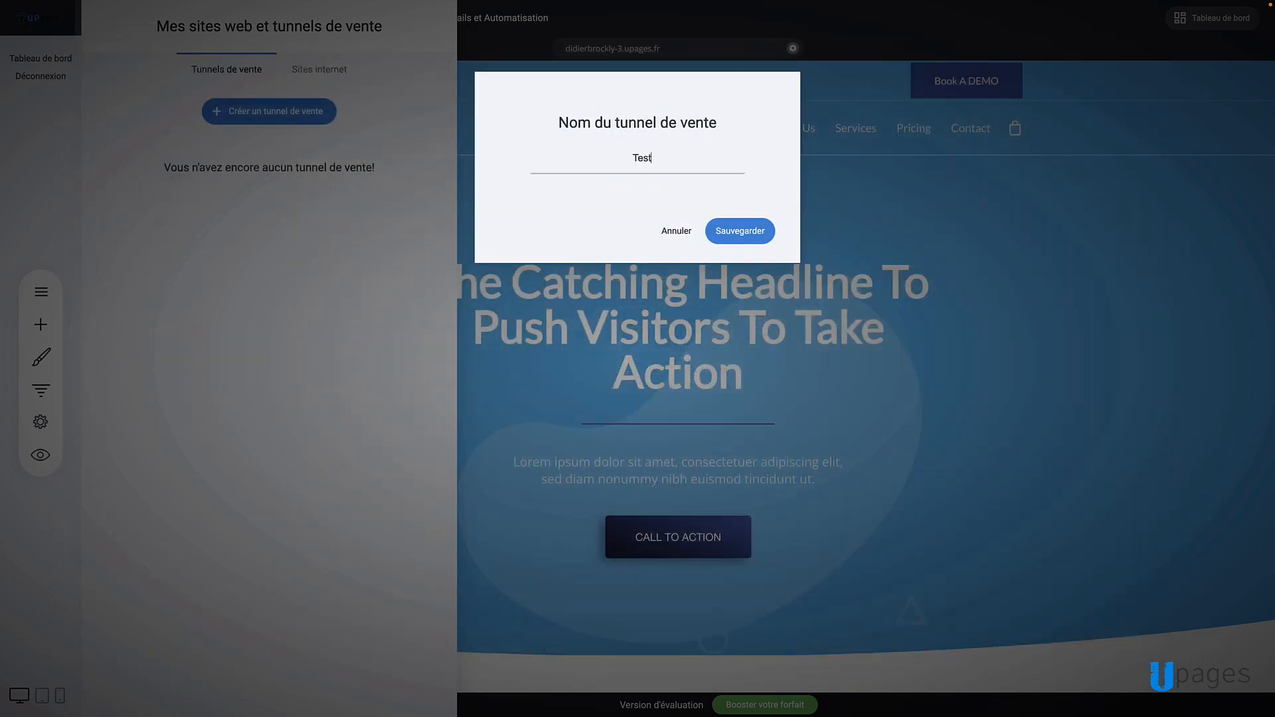
pyautogui.write(' Ebook')
pyautogui.click(749, 232)
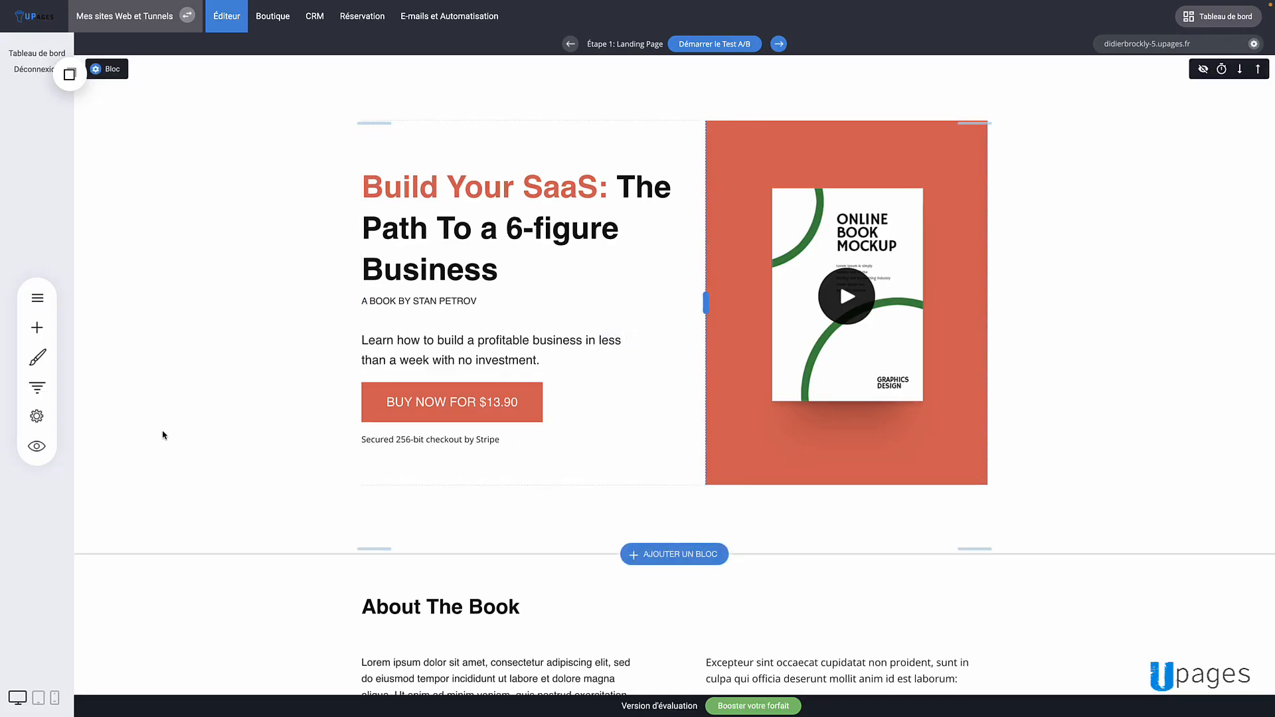
# Examine the steps of the E-Book Purchase funnel and the element types offered for a new step.
pyautogui.click(37, 388)
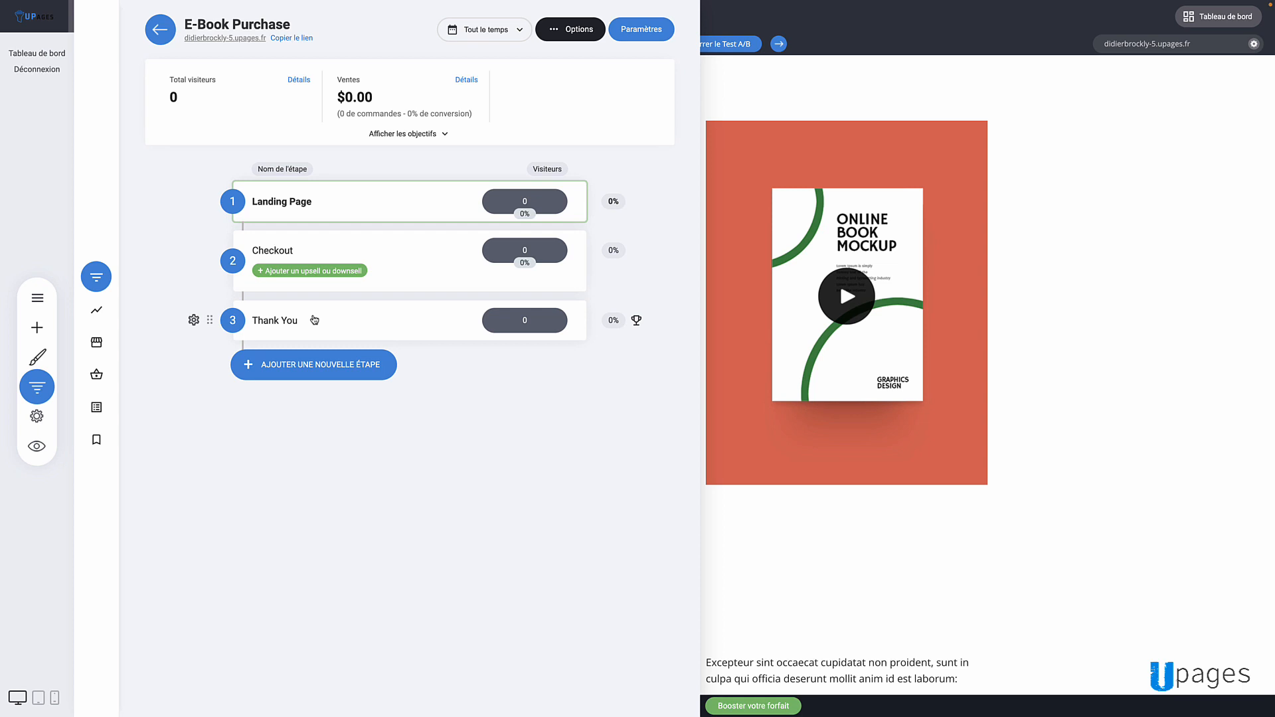
pyautogui.click(345, 370)
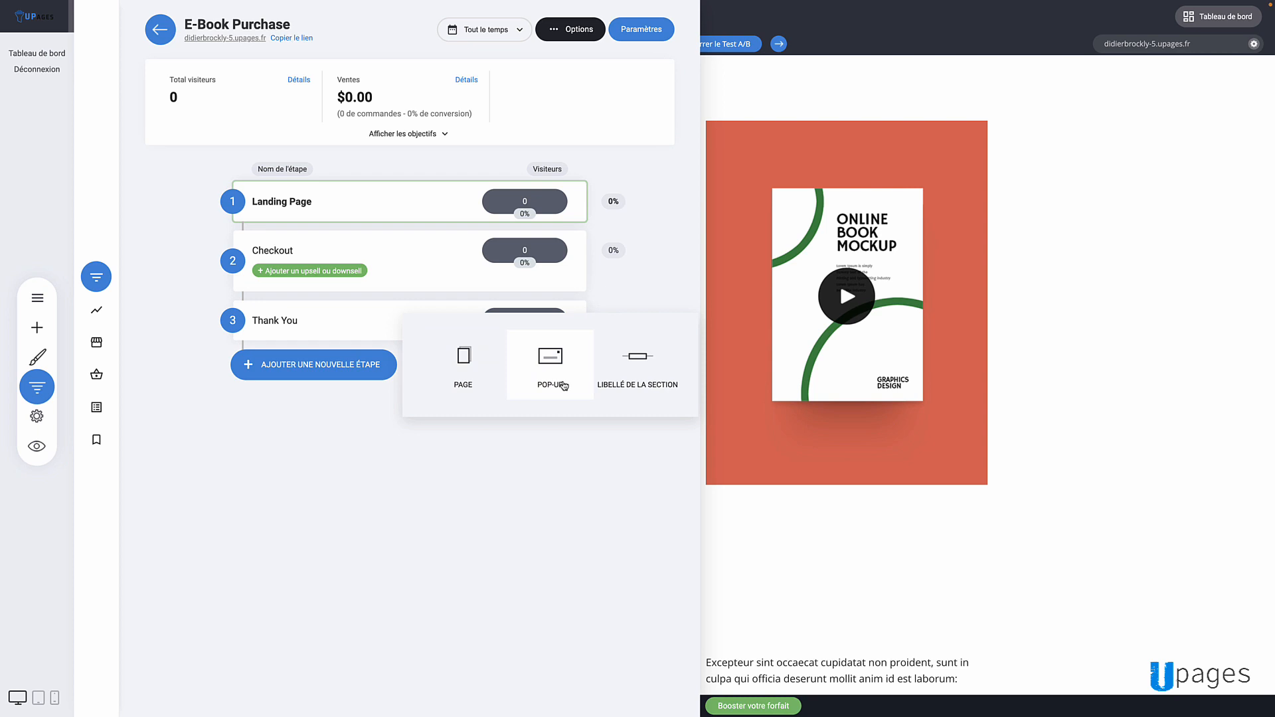
pyautogui.click(518, 438)
pyautogui.click(734, 512)
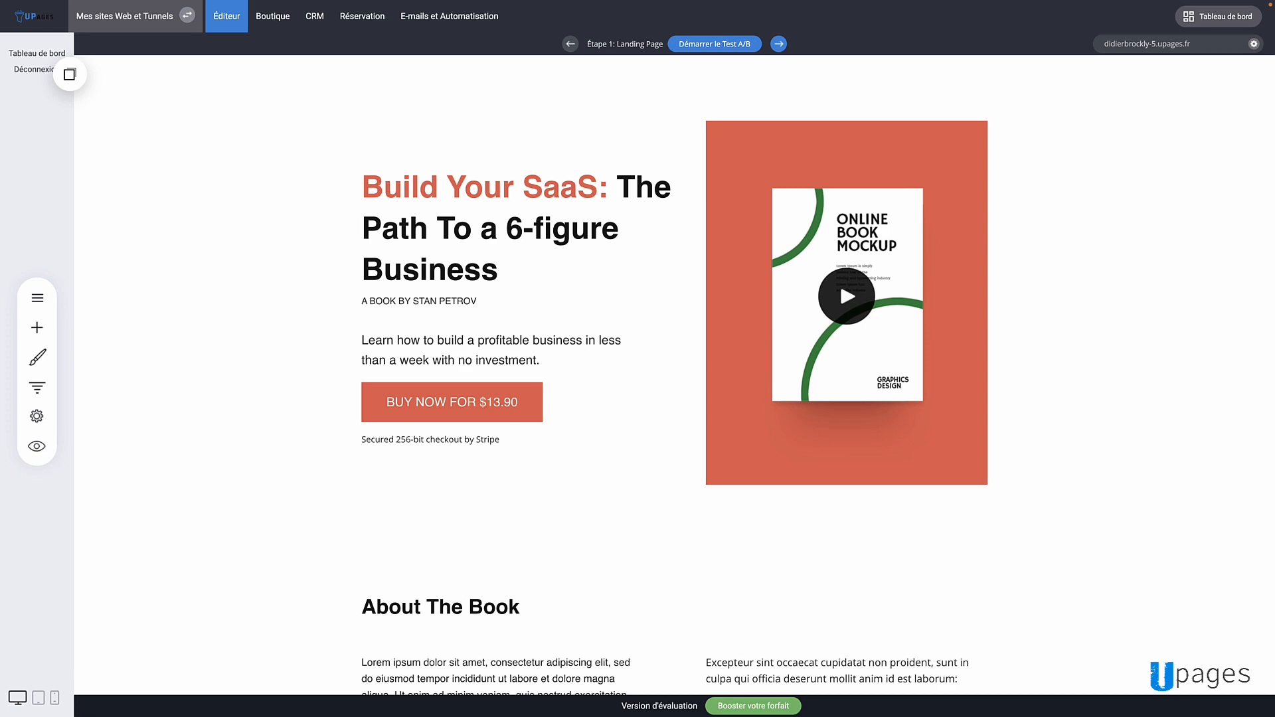
# Examine the funnel's landing page sections down to the final BUY NOW button.
pyautogui.scroll(-8, 839, 278)
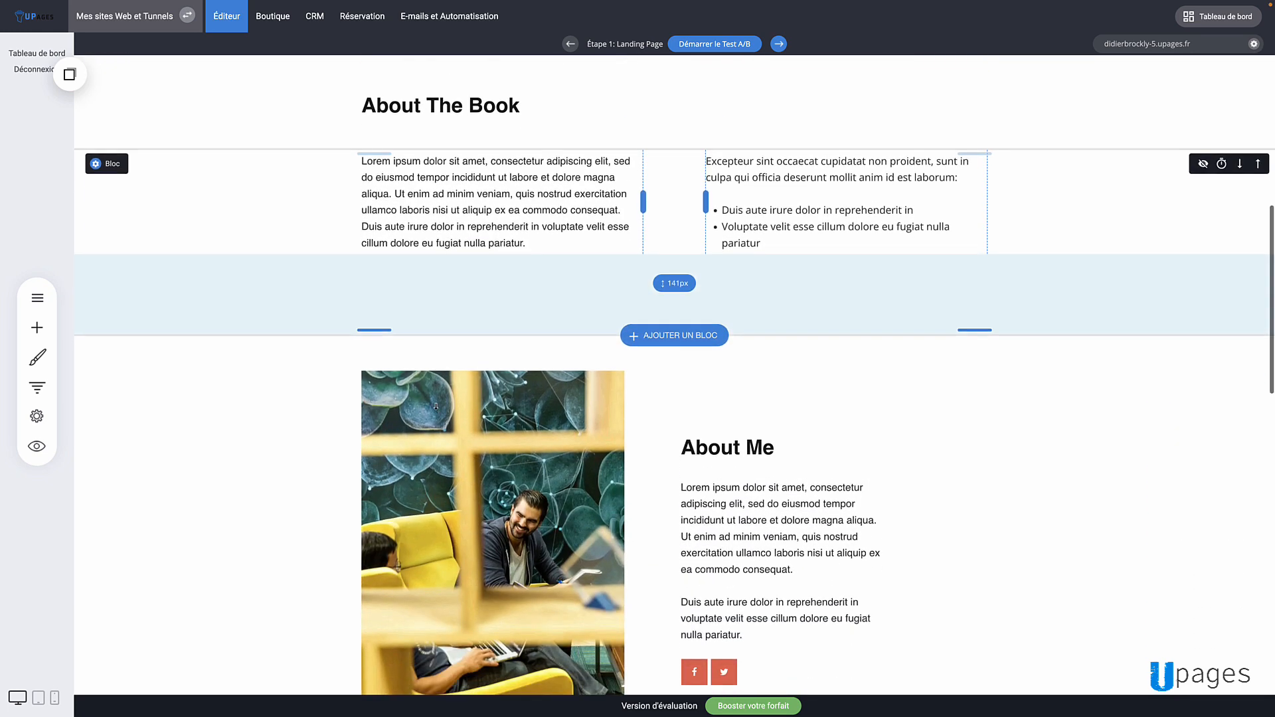
pyautogui.scroll(-14, 435, 407)
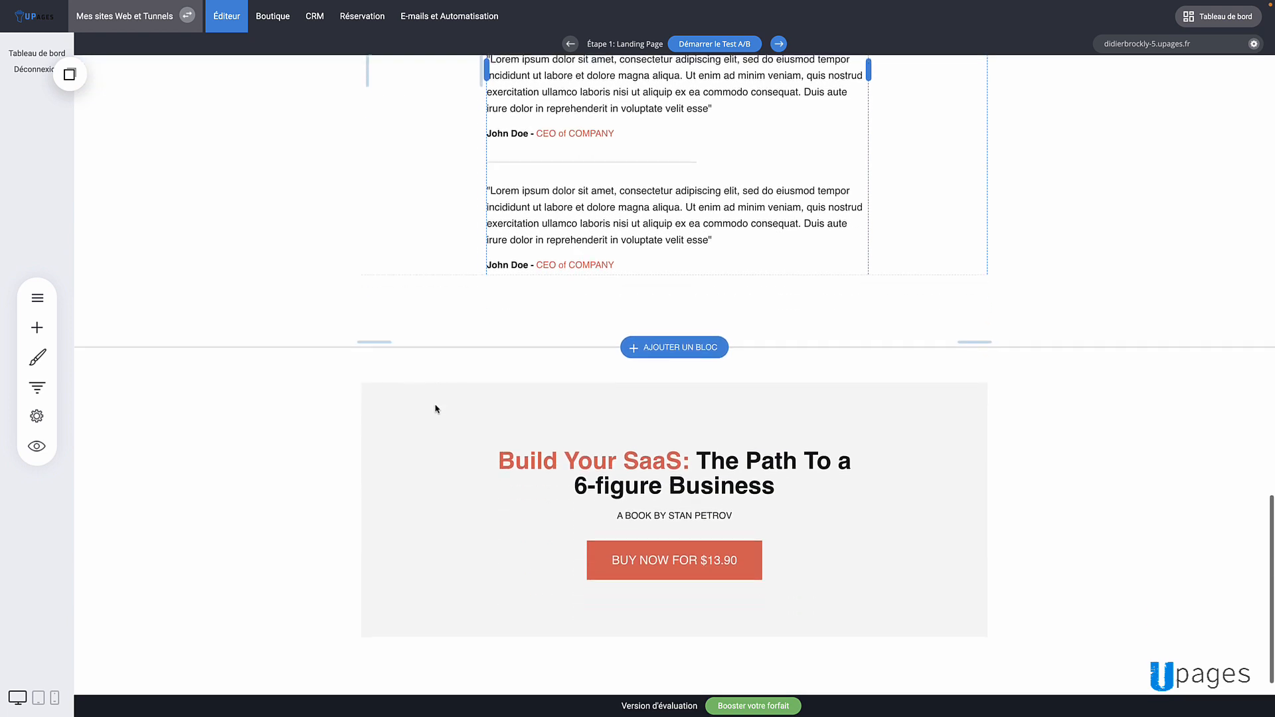
pyautogui.click(632, 529)
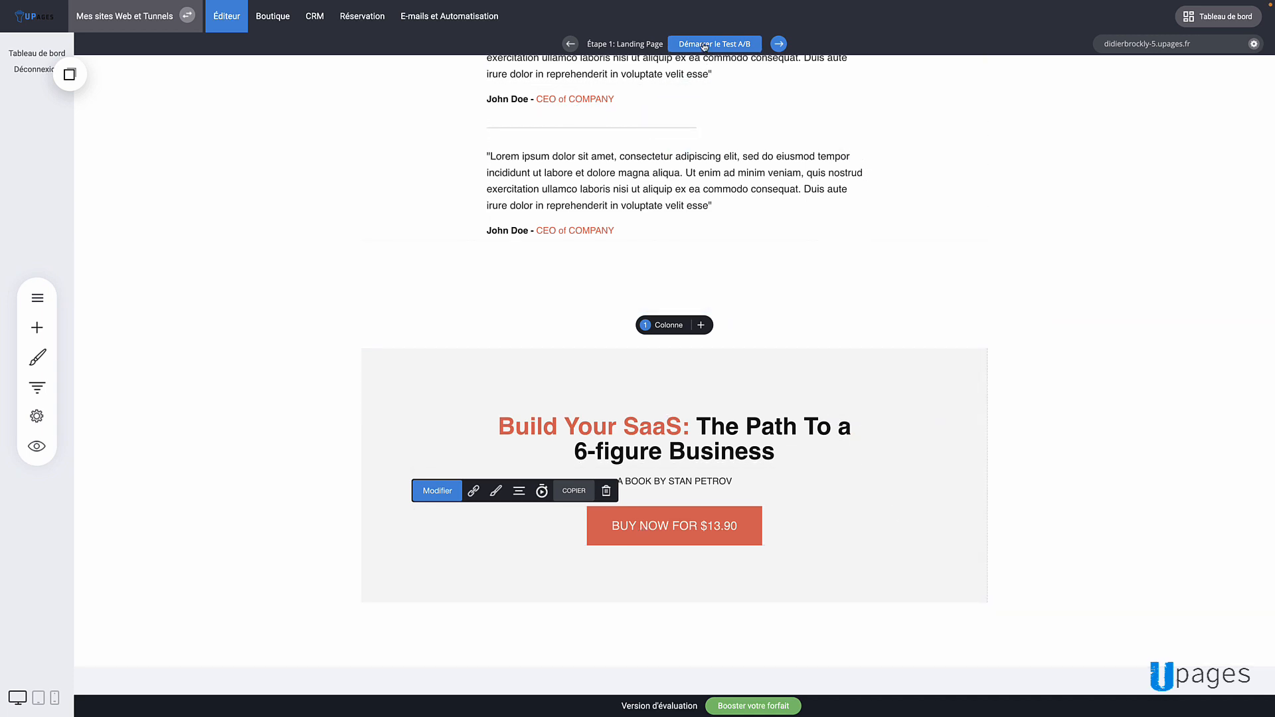
# Reopen the funnel overview and check the A/B test option of the Landing Page step.
pyautogui.click(41, 389)
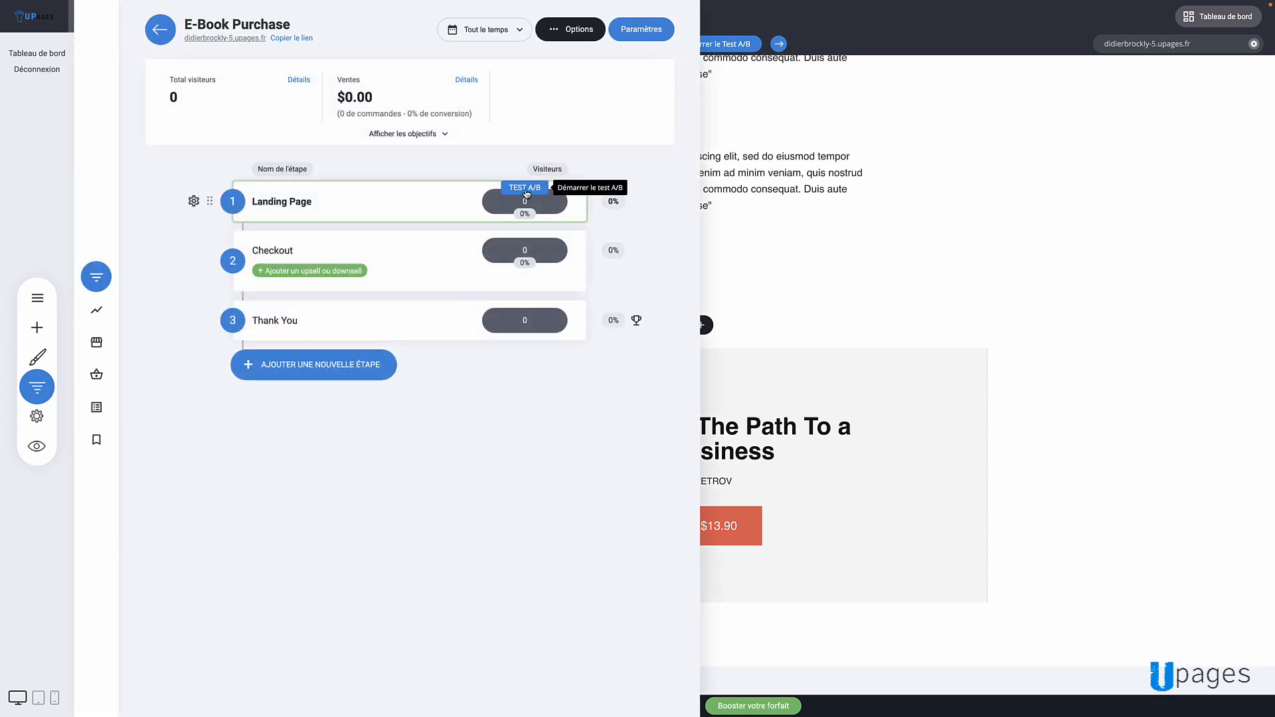
pyautogui.click(527, 194)
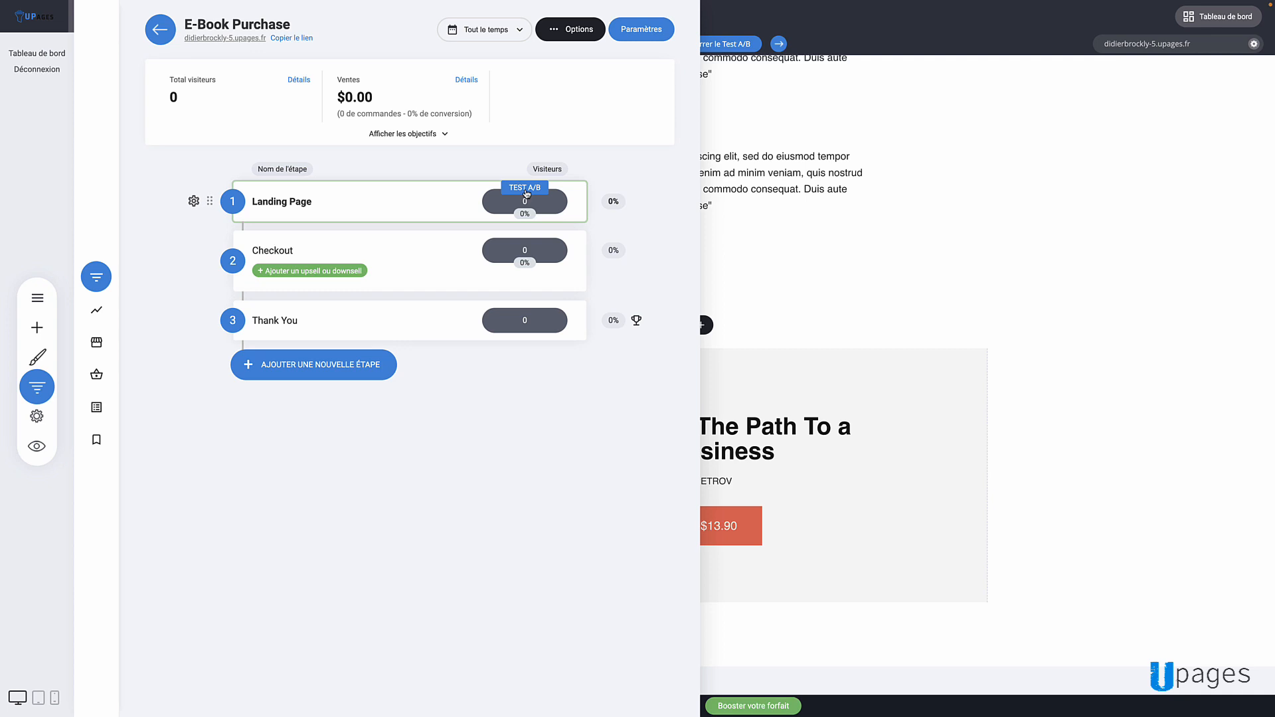
# Start an A/B test for the Landing Page step of the E-Book Purchase funnel.
pyautogui.click(768, 129)
pyautogui.click(724, 45)
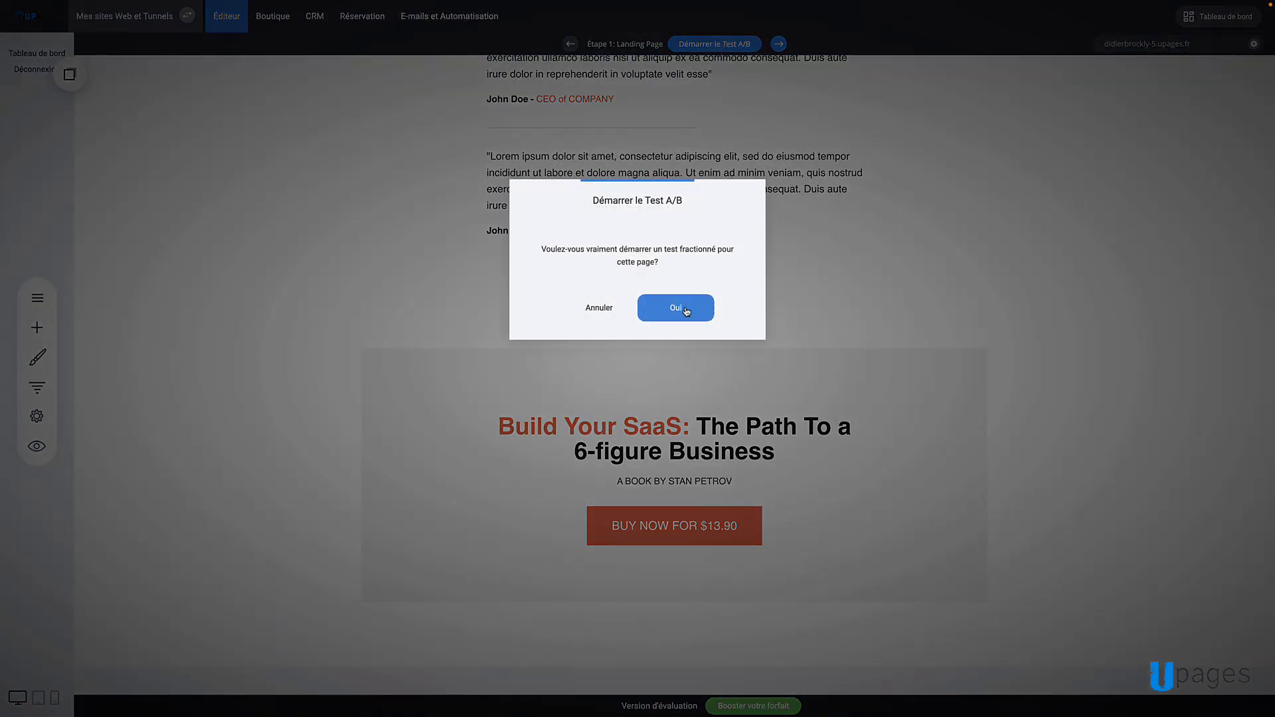
pyautogui.click(684, 310)
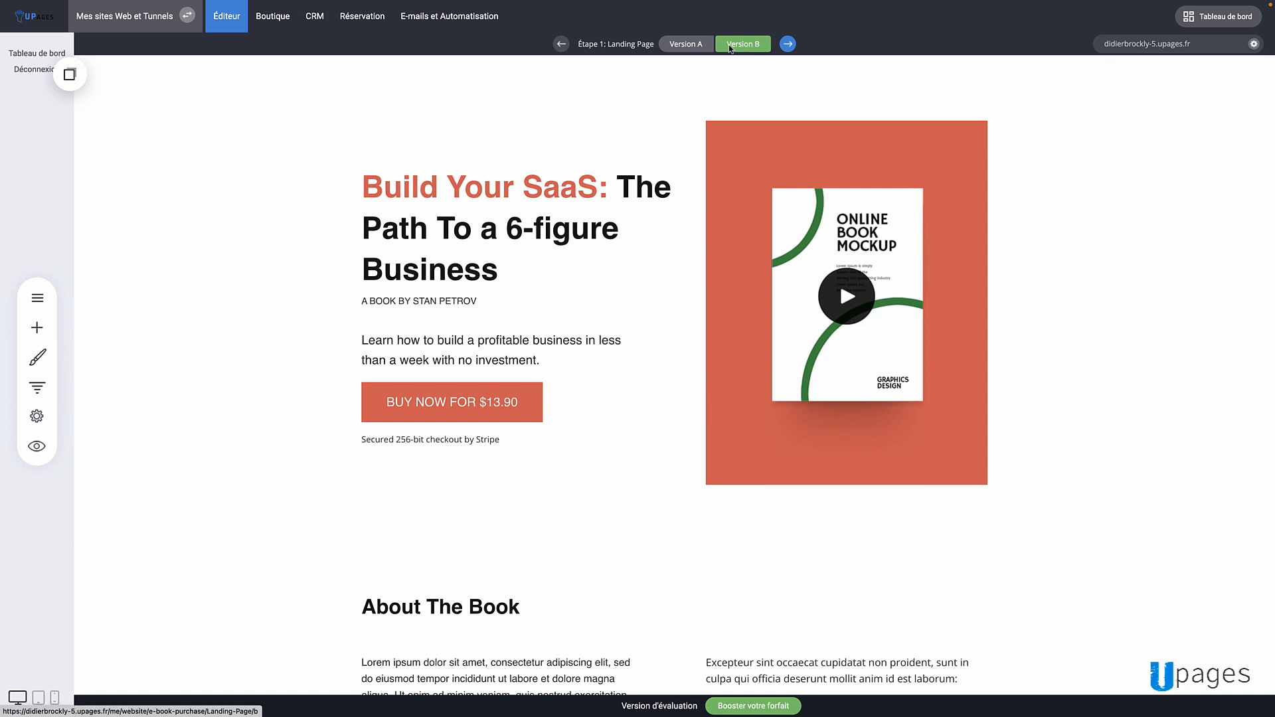
# Examine the headline and content sections of the landing page's Version B.
pyautogui.click(529, 249)
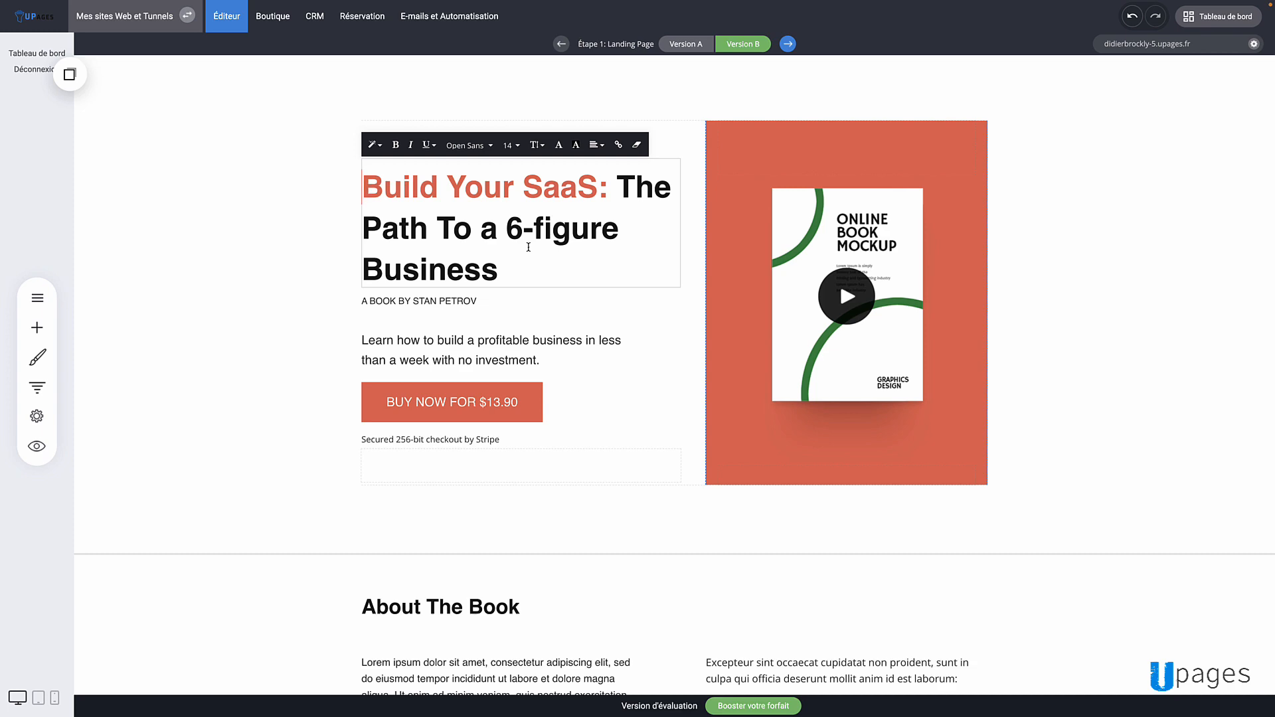
pyautogui.scroll(-9, 529, 247)
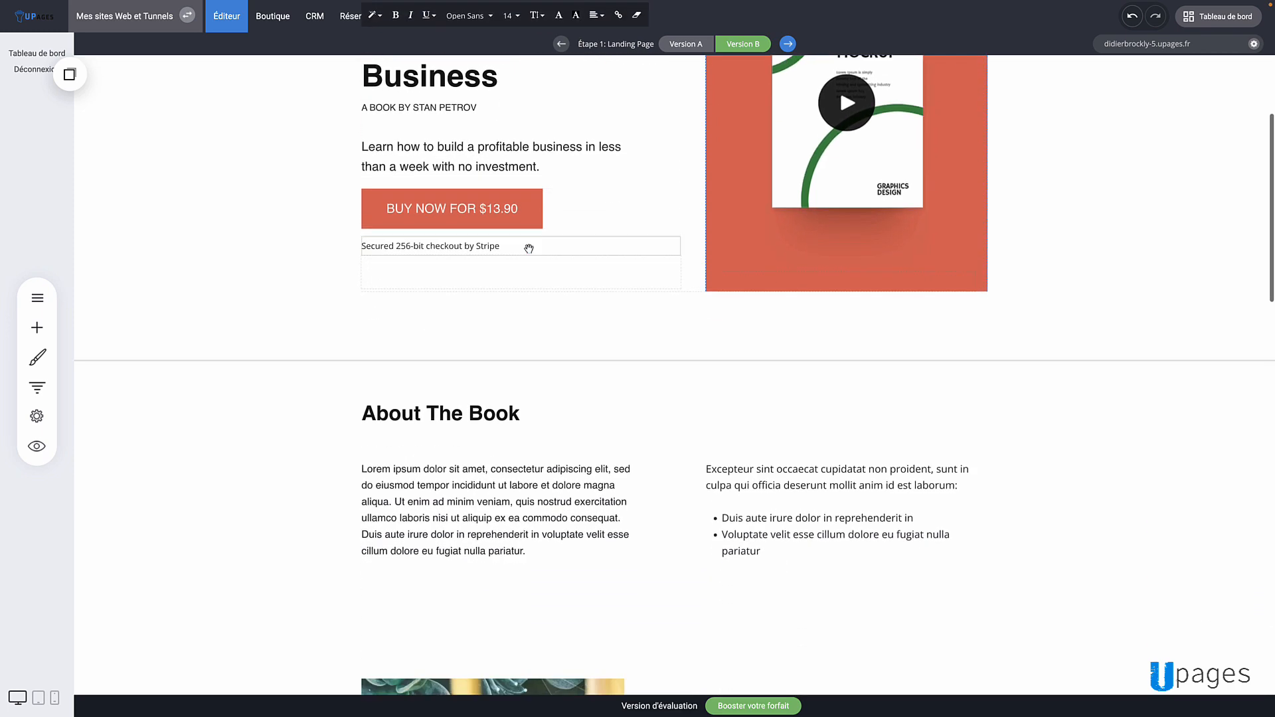
pyautogui.scroll(-3, 529, 248)
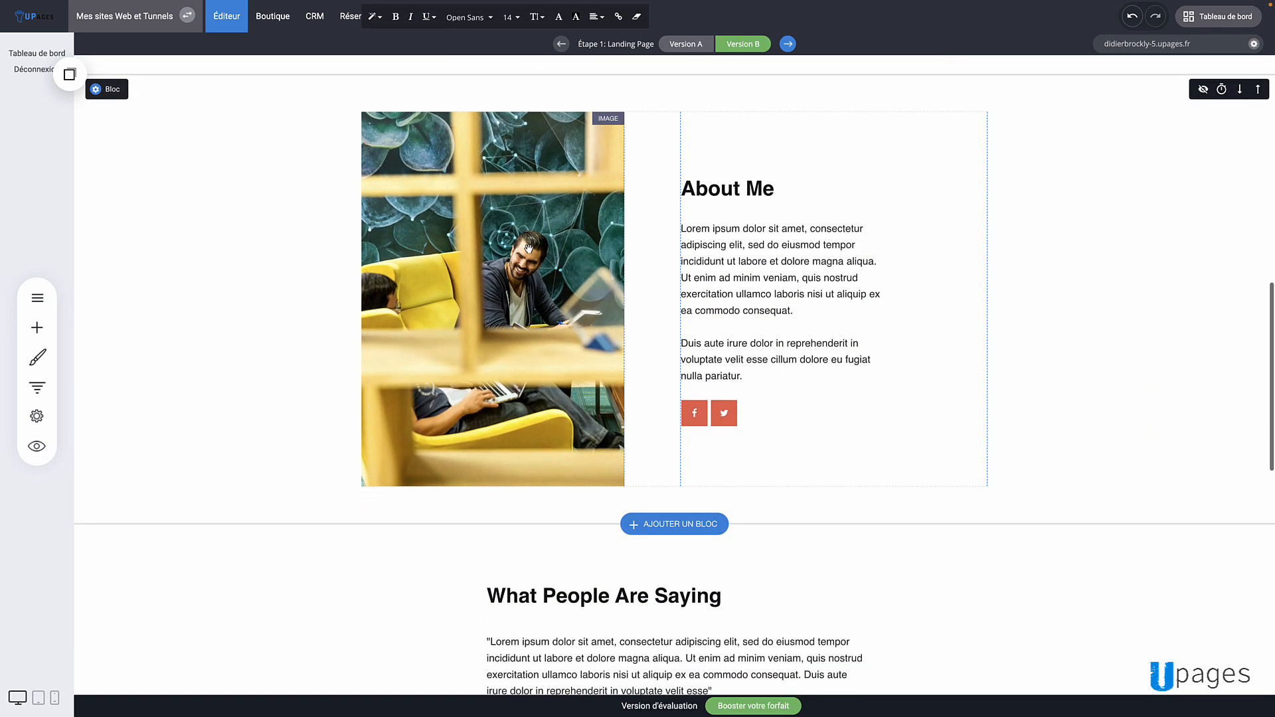
pyautogui.scroll(12, 529, 247)
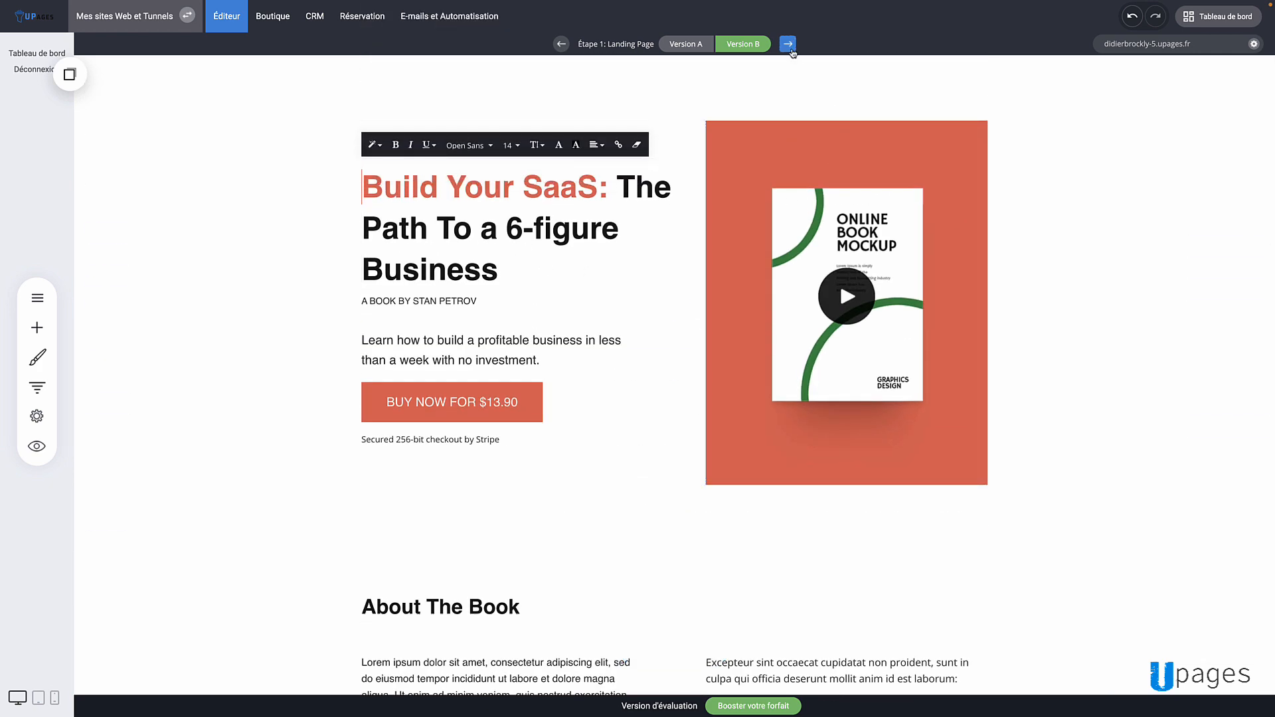
# Go to the funnel's Checkout step and examine its order form and product settings.
pyautogui.click(789, 48)
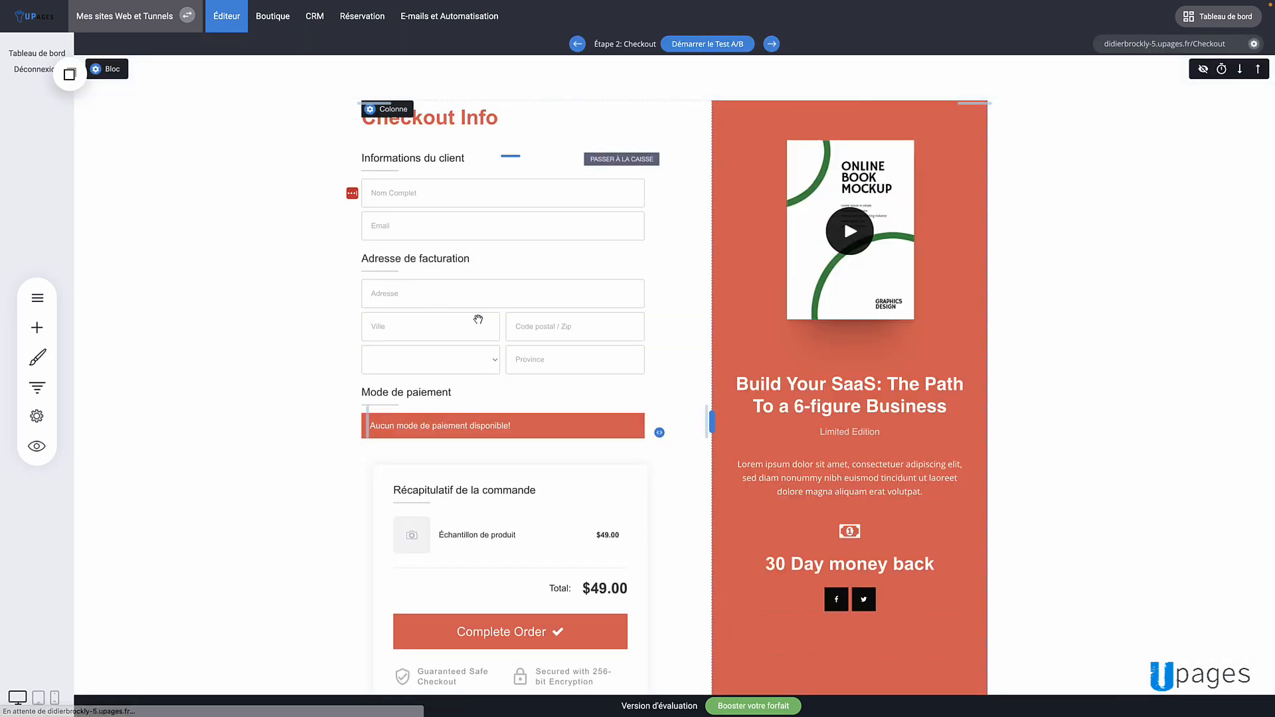
pyautogui.scroll(-3, 531, 340)
pyautogui.scroll(-4, 531, 340)
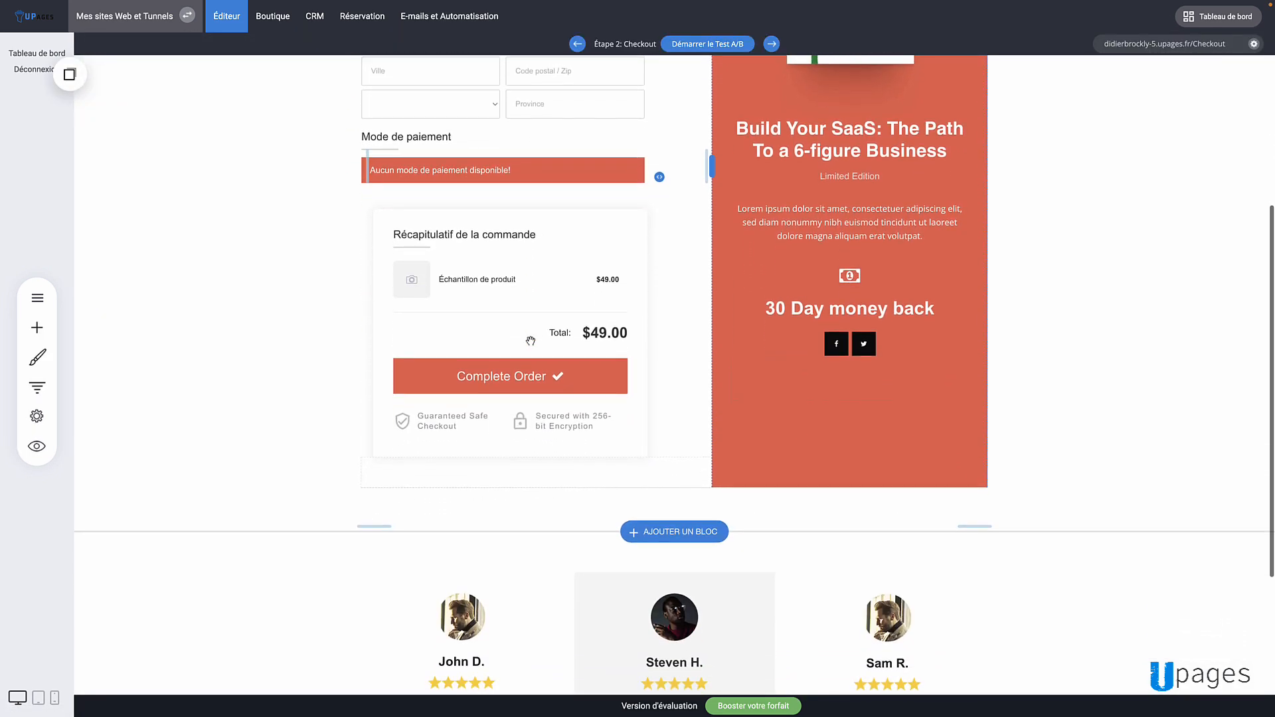
pyautogui.scroll(8, 530, 333)
pyautogui.click(535, 278)
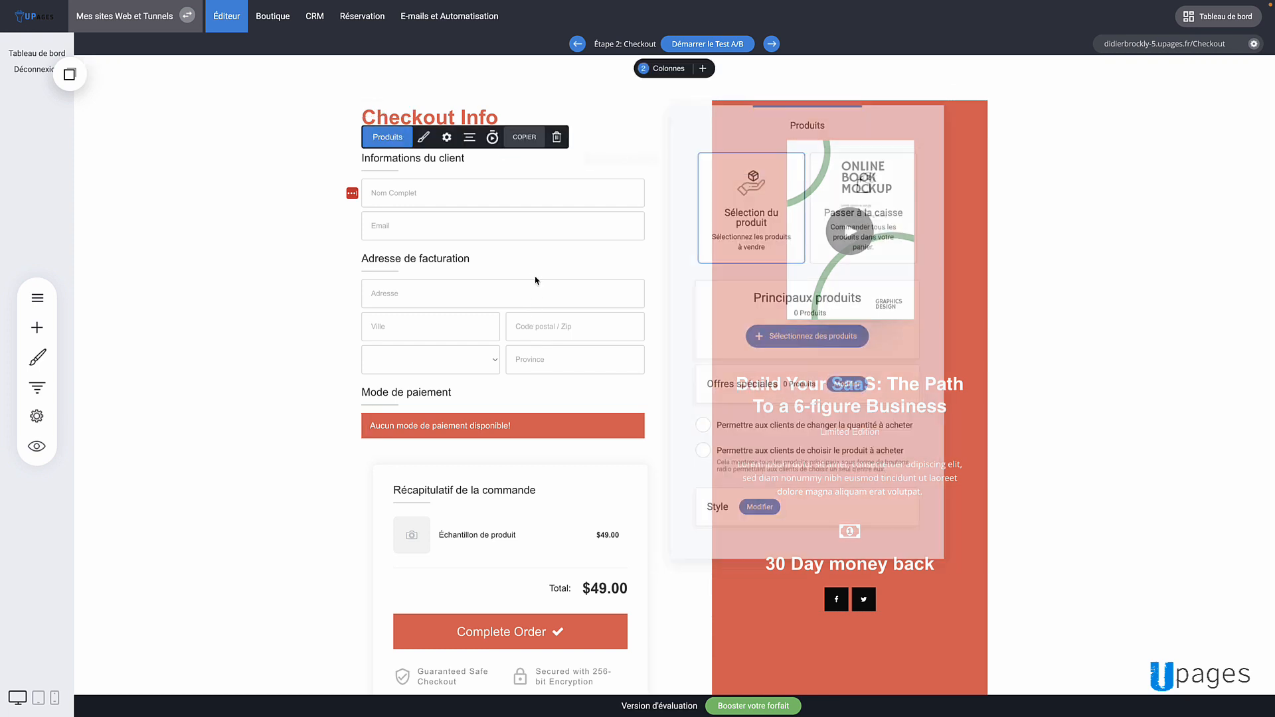
pyautogui.click(1003, 229)
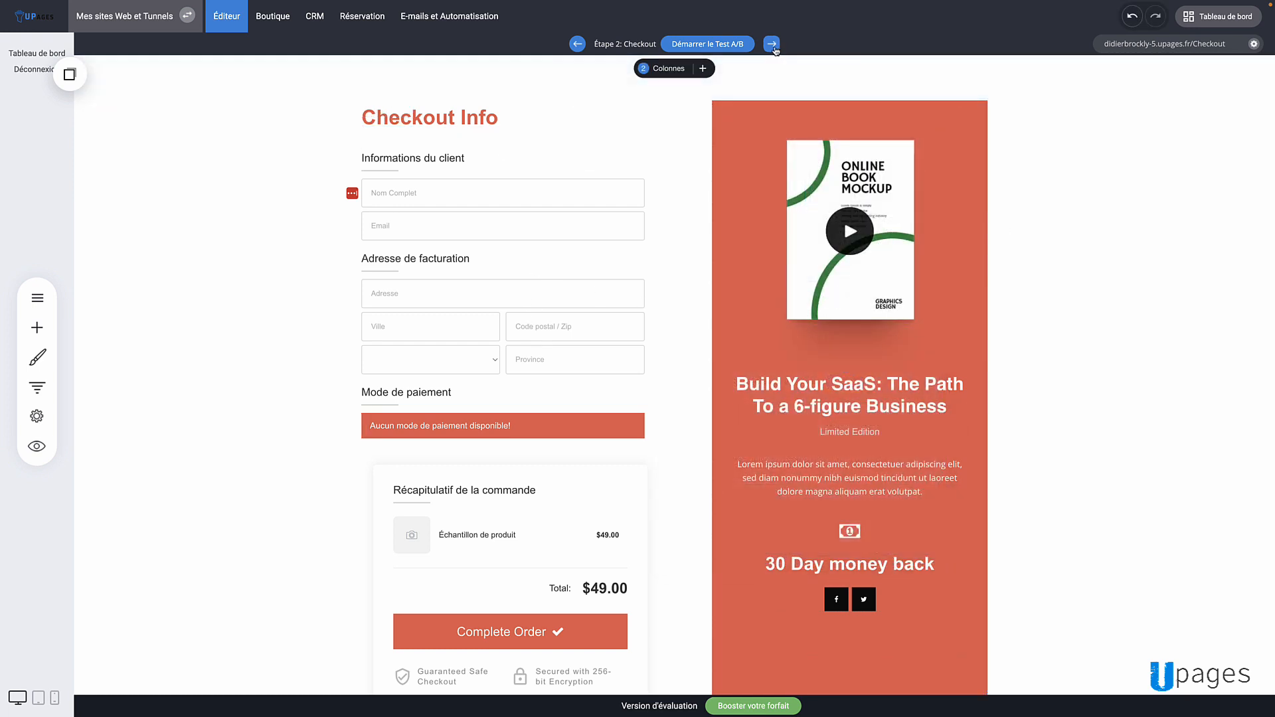
# View the Thank You step, then check the upsell or downsell formats offered for Checkout in the funnel overview.
pyautogui.click(773, 45)
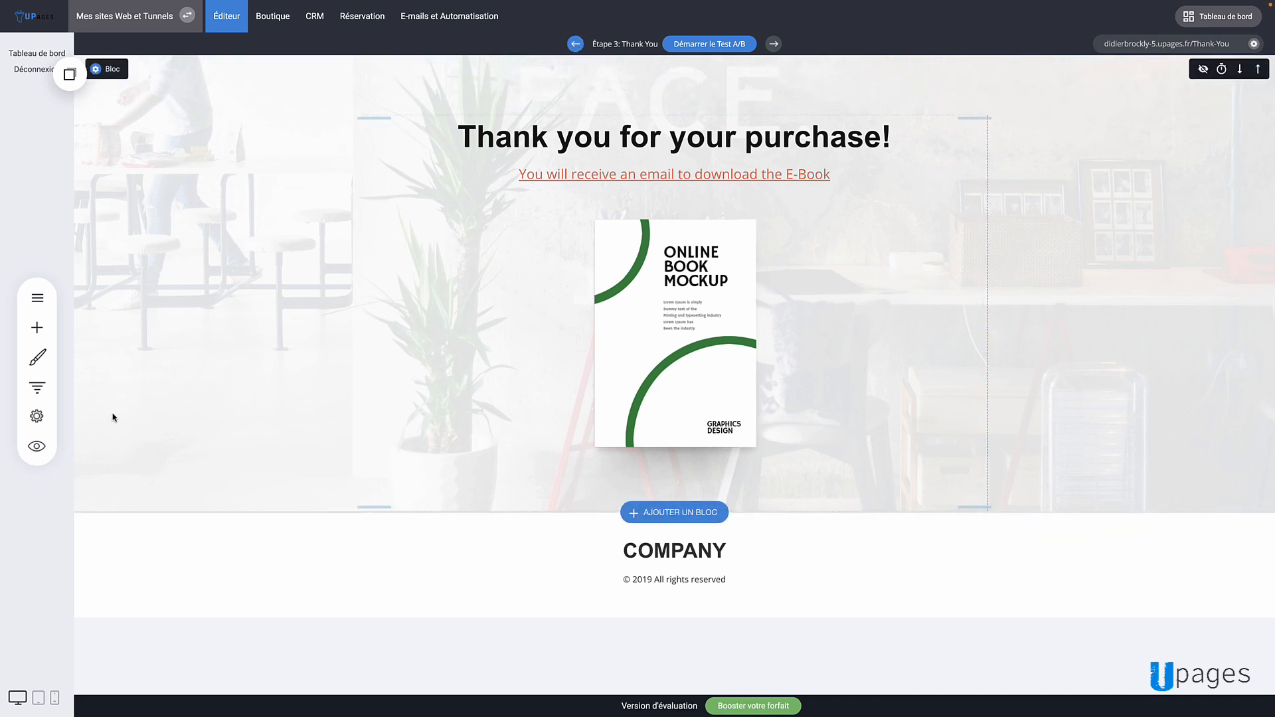
pyautogui.click(45, 390)
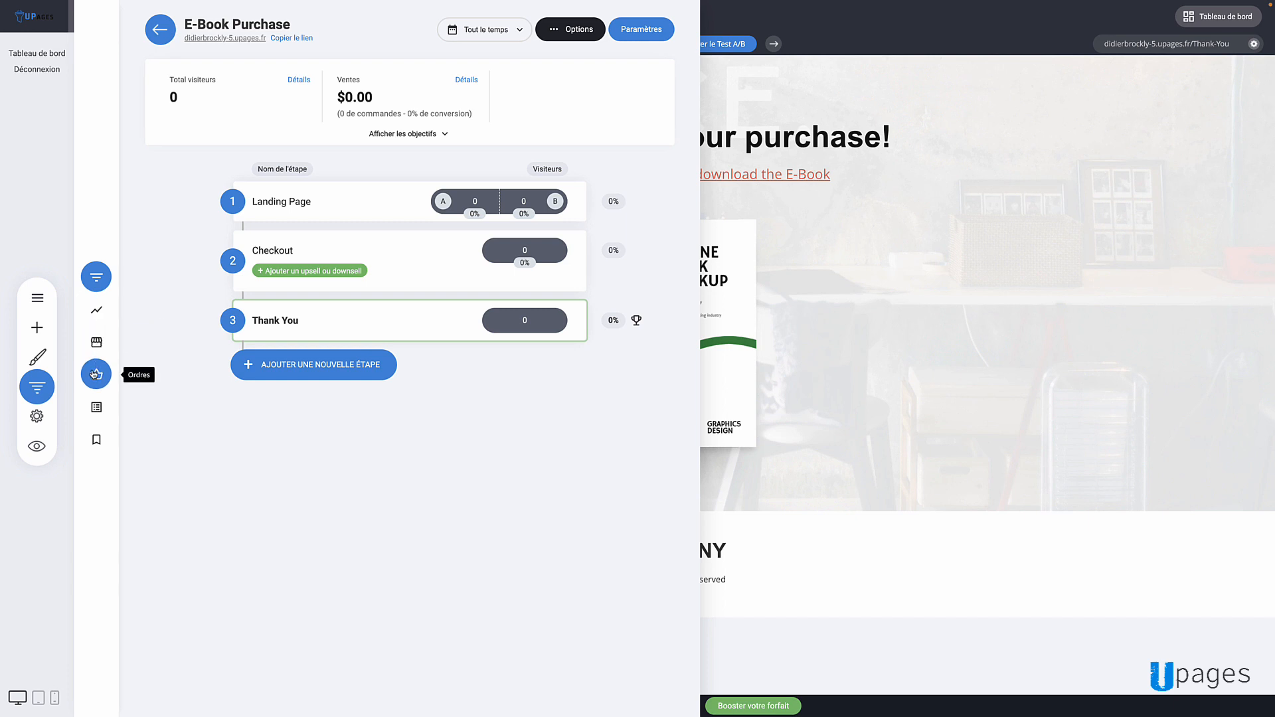
pyautogui.click(300, 271)
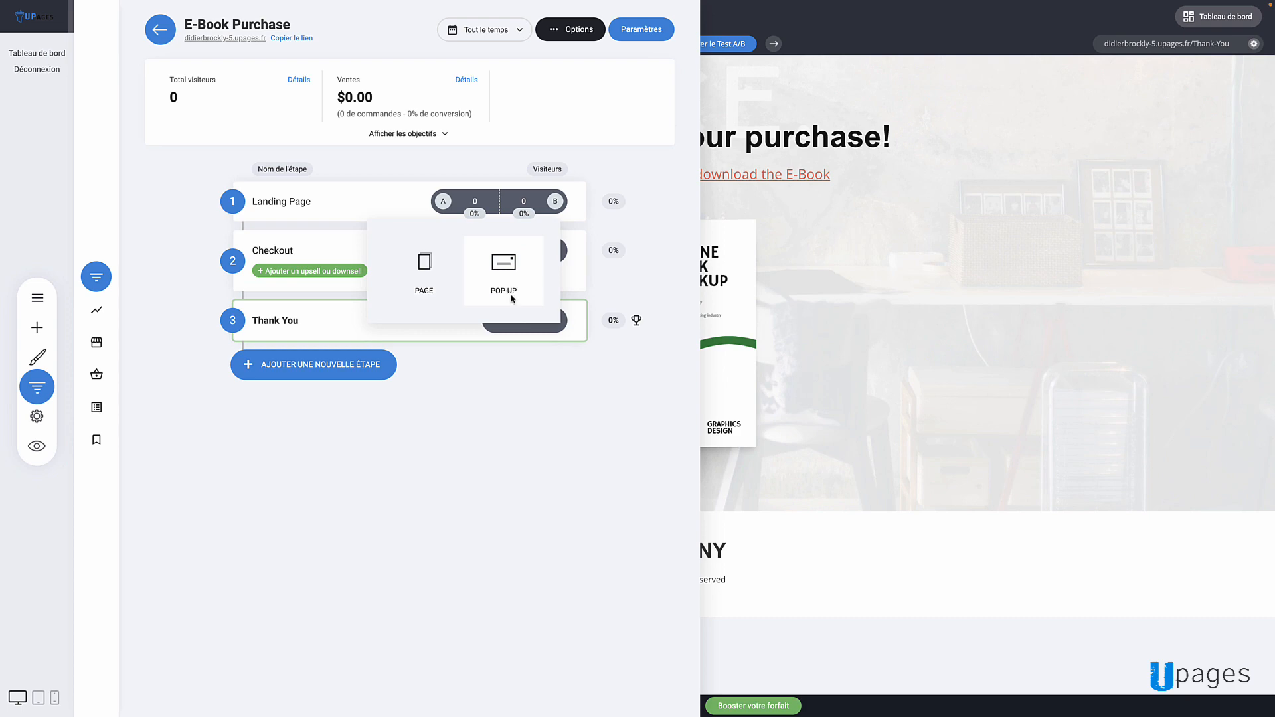
pyautogui.click(489, 374)
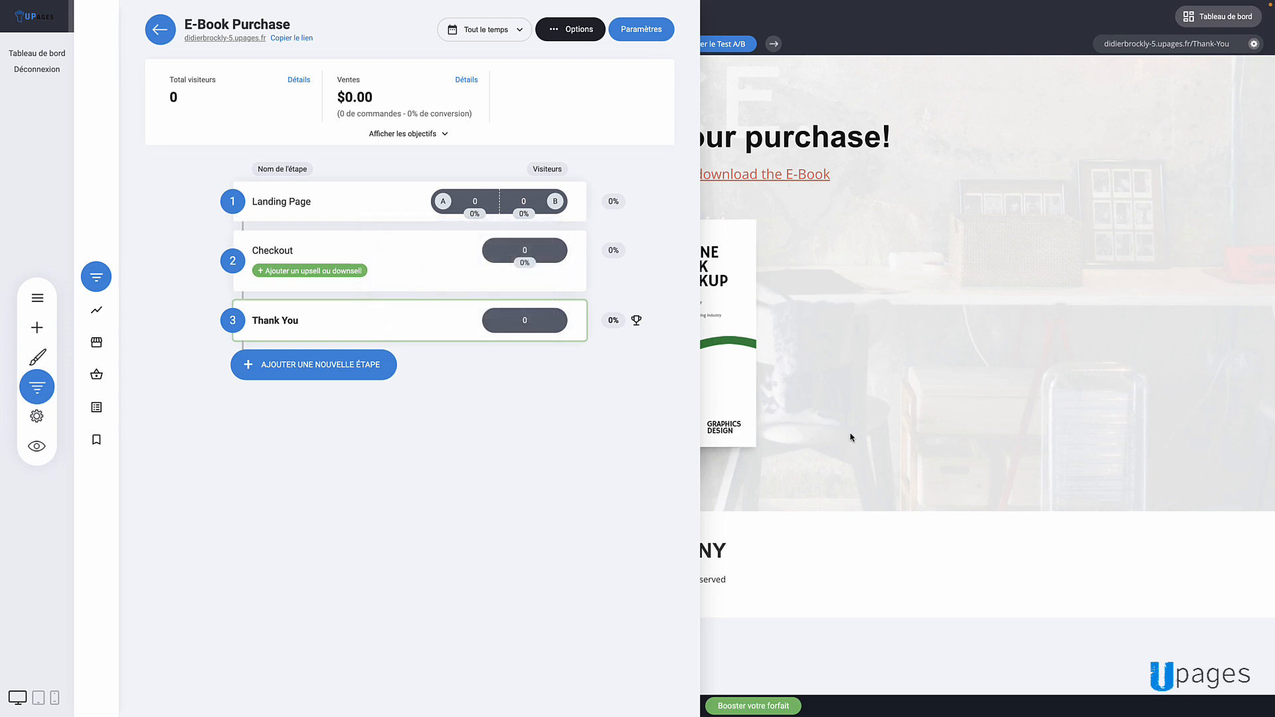
# Go back to the Landing Page step and check the fonts listed in the global style settings.
pyautogui.click(892, 442)
pyautogui.click(573, 44)
pyautogui.click(572, 44)
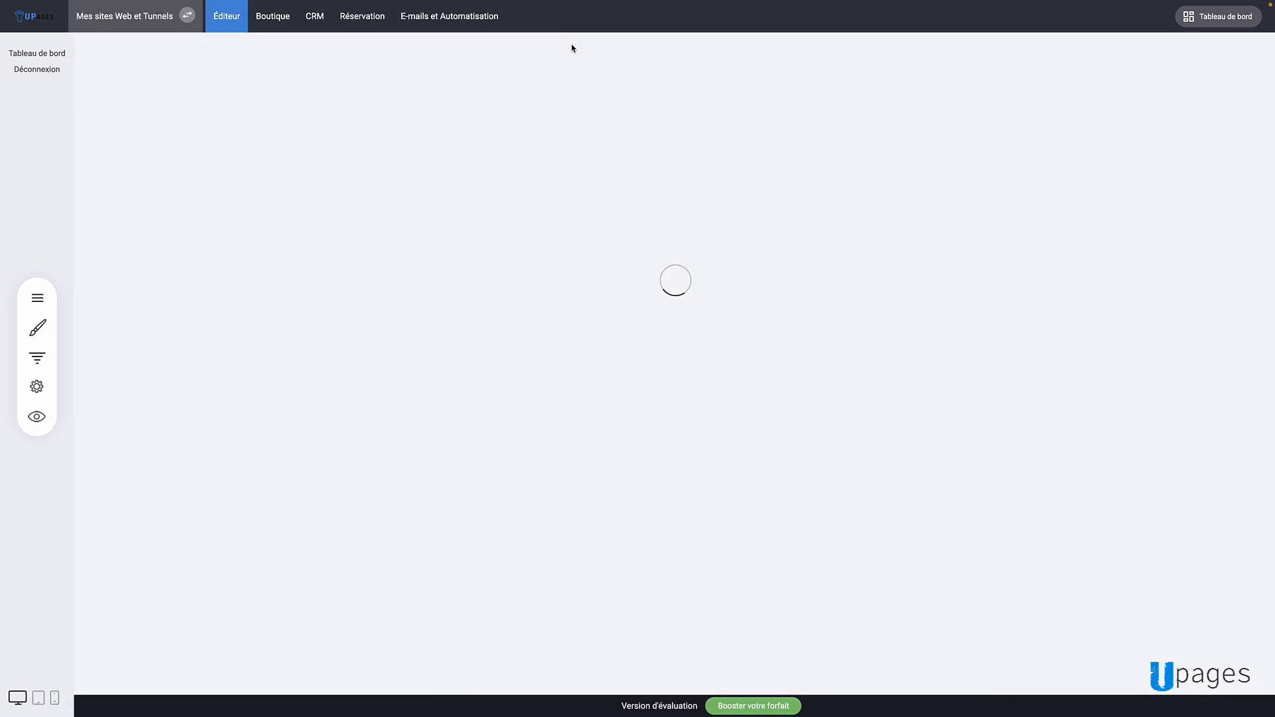
pyautogui.click(36, 358)
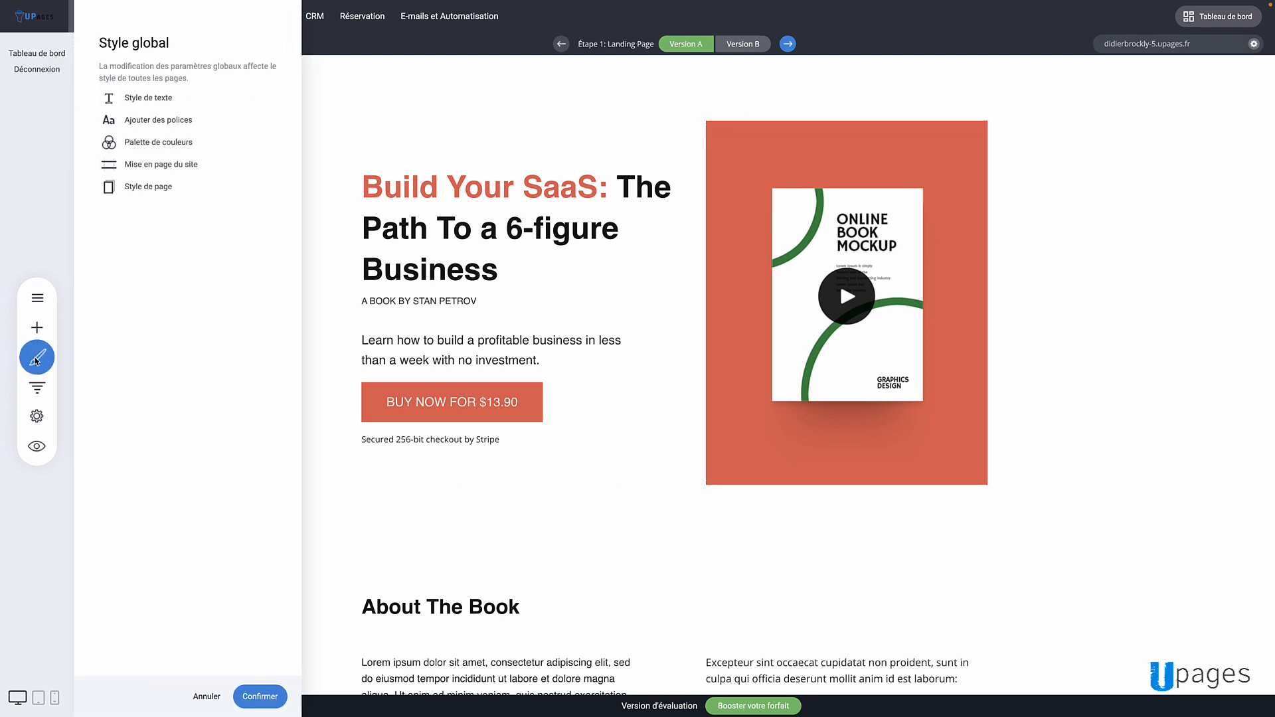
pyautogui.click(159, 121)
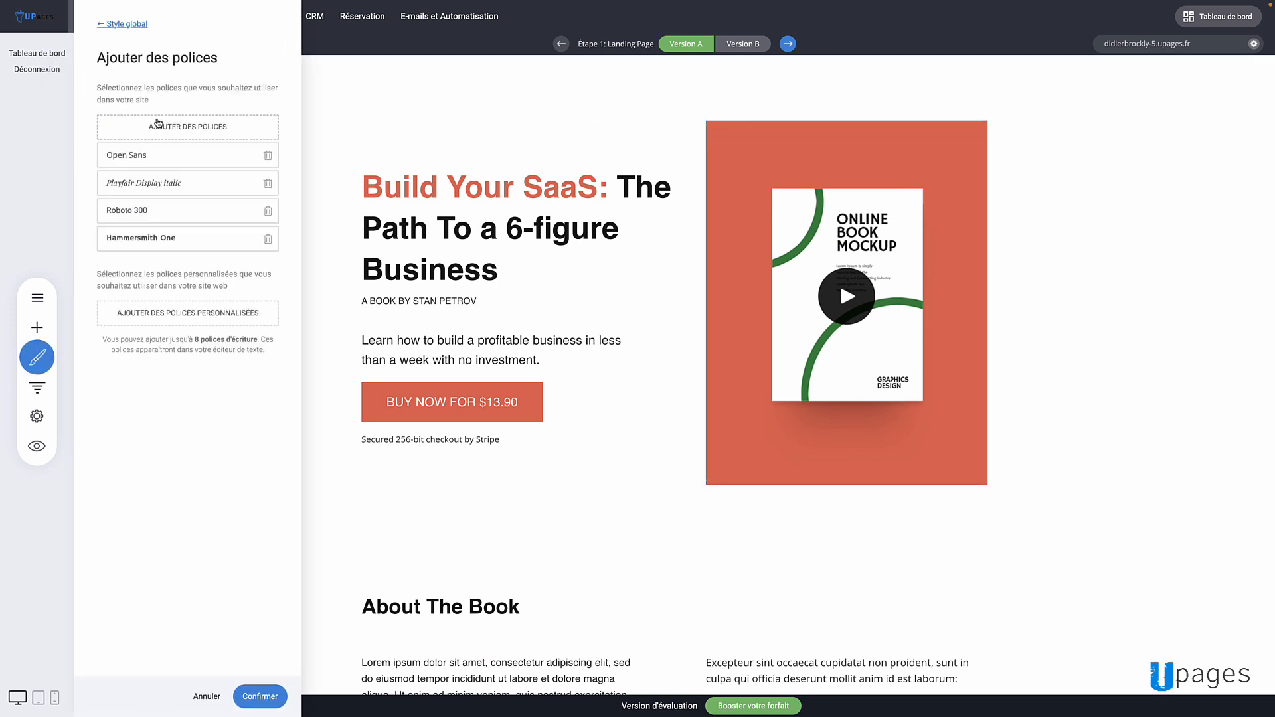
pyautogui.click(125, 25)
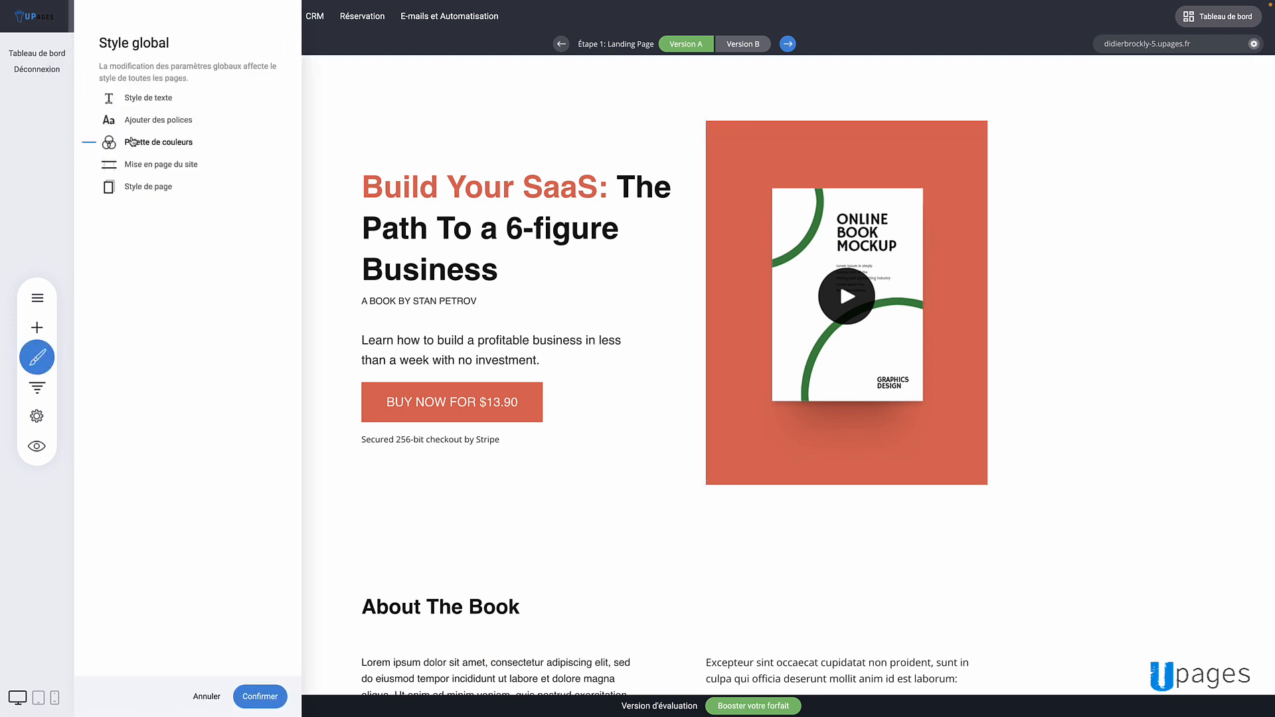
# Set the primary colour of the global colour palette to the teal #00A896 and confirm the style change.
pyautogui.click(132, 142)
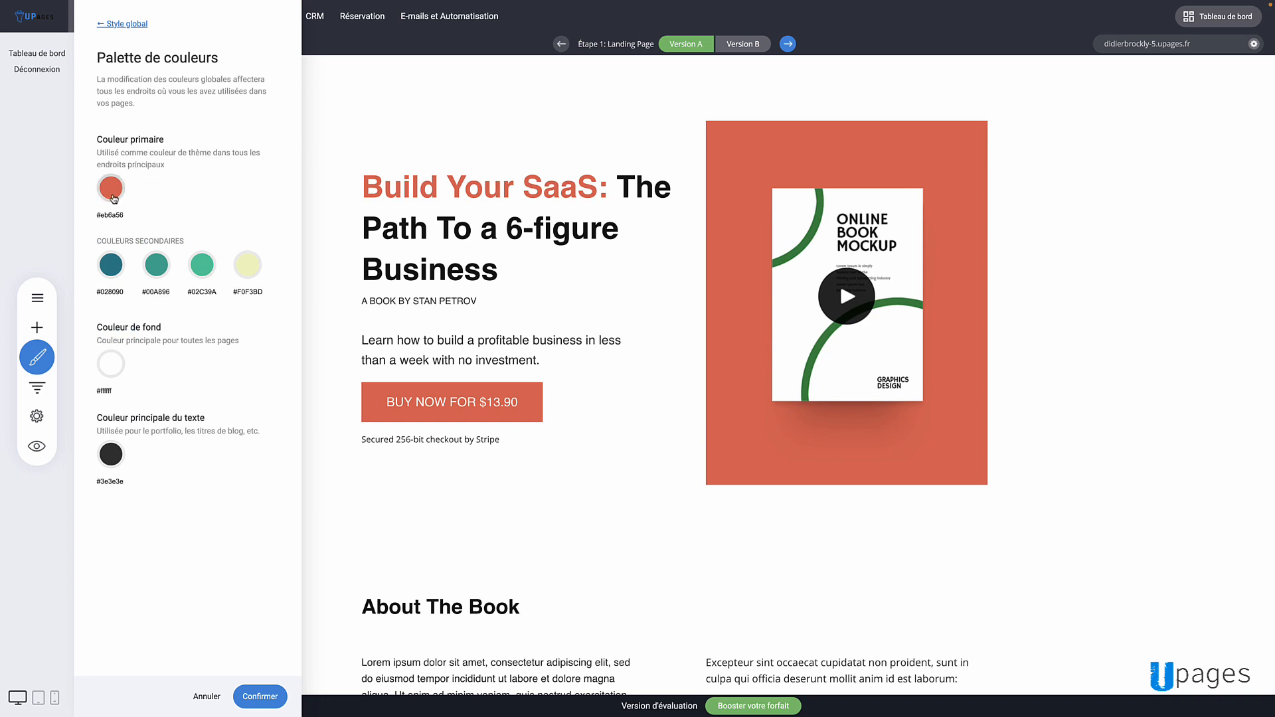
pyautogui.click(112, 192)
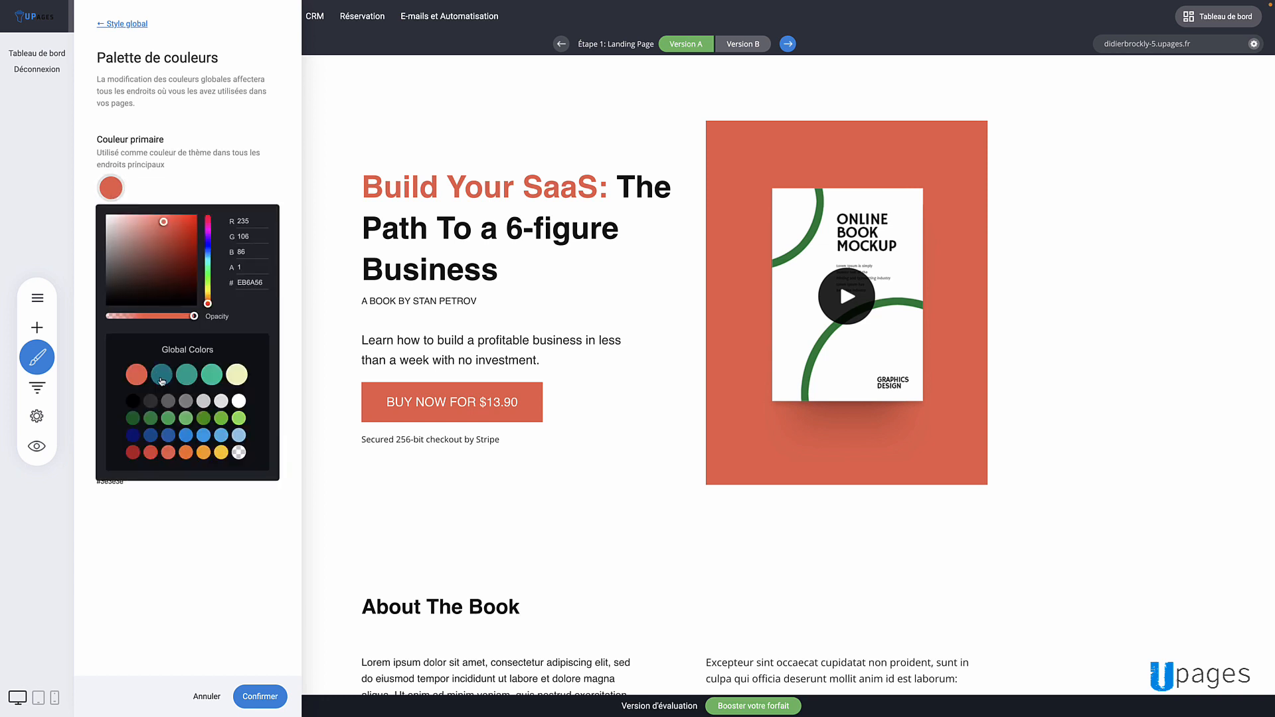
pyautogui.click(162, 376)
pyautogui.click(188, 376)
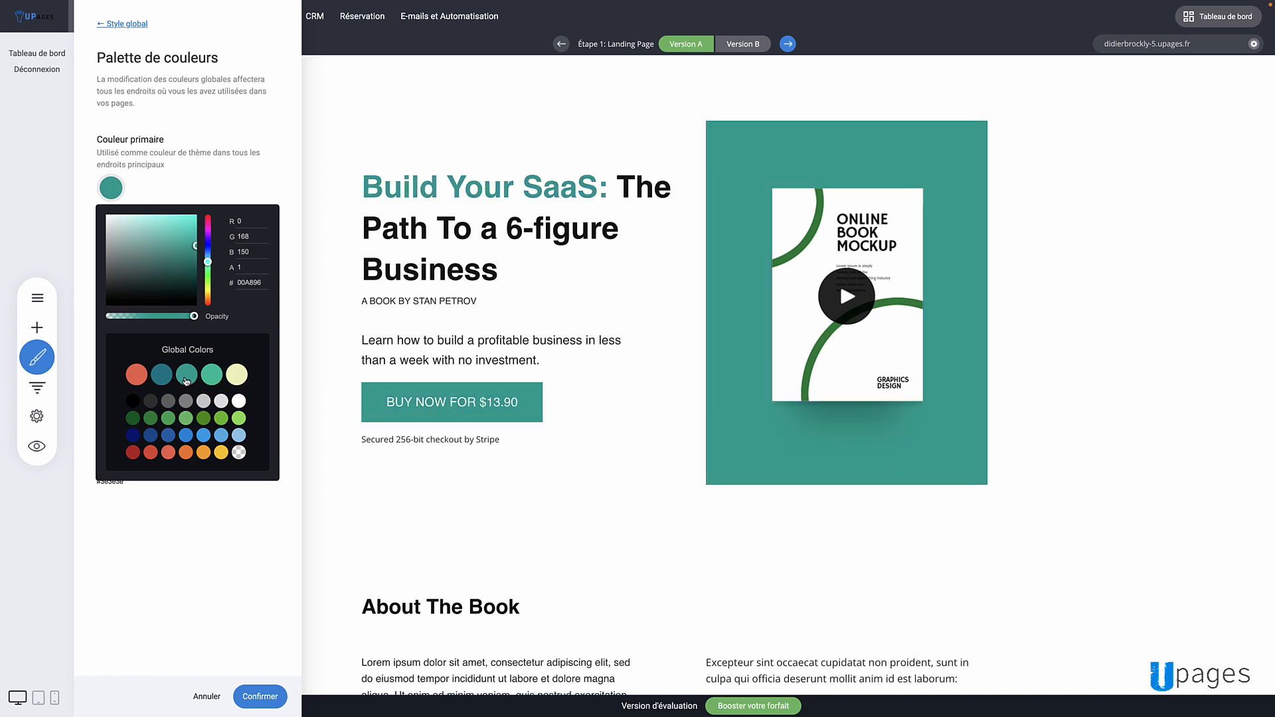
pyautogui.click(278, 687)
pyautogui.click(260, 697)
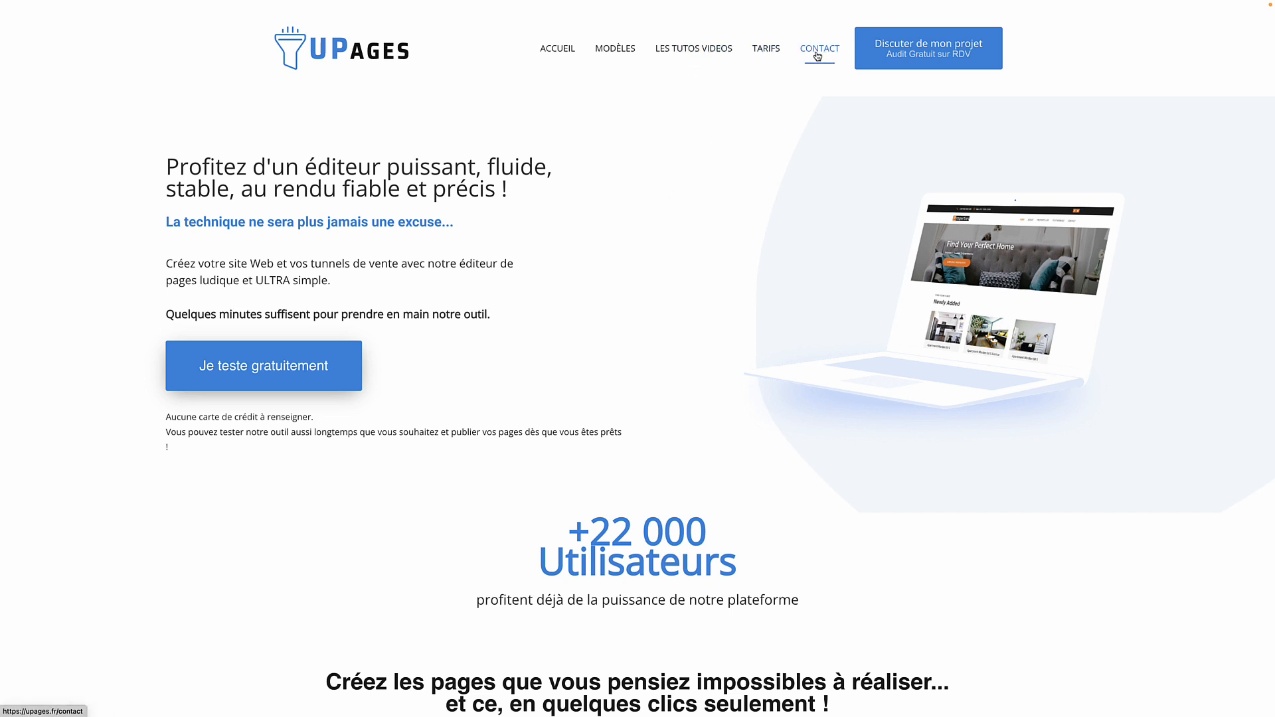
# On the public Upages website, examine the free audit page and its appointment calendar.
pyautogui.click(882, 58)
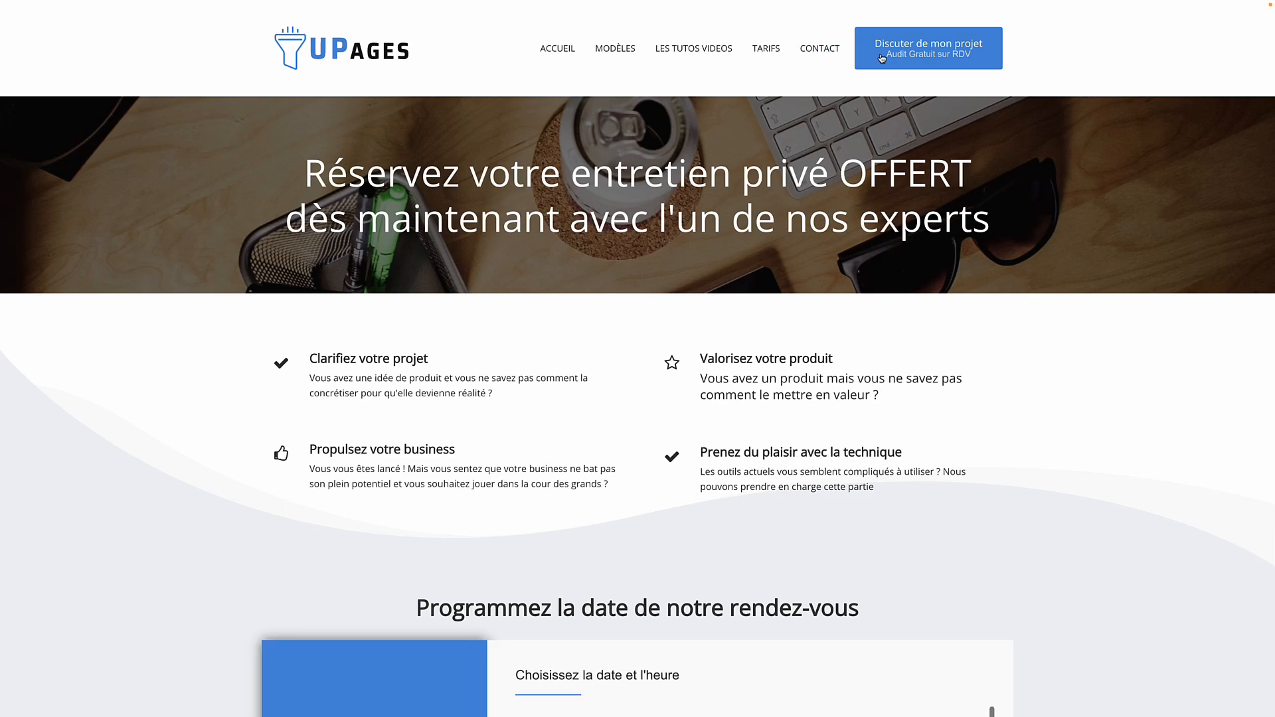
pyautogui.scroll(-5, 696, 287)
pyautogui.scroll(-3, 695, 287)
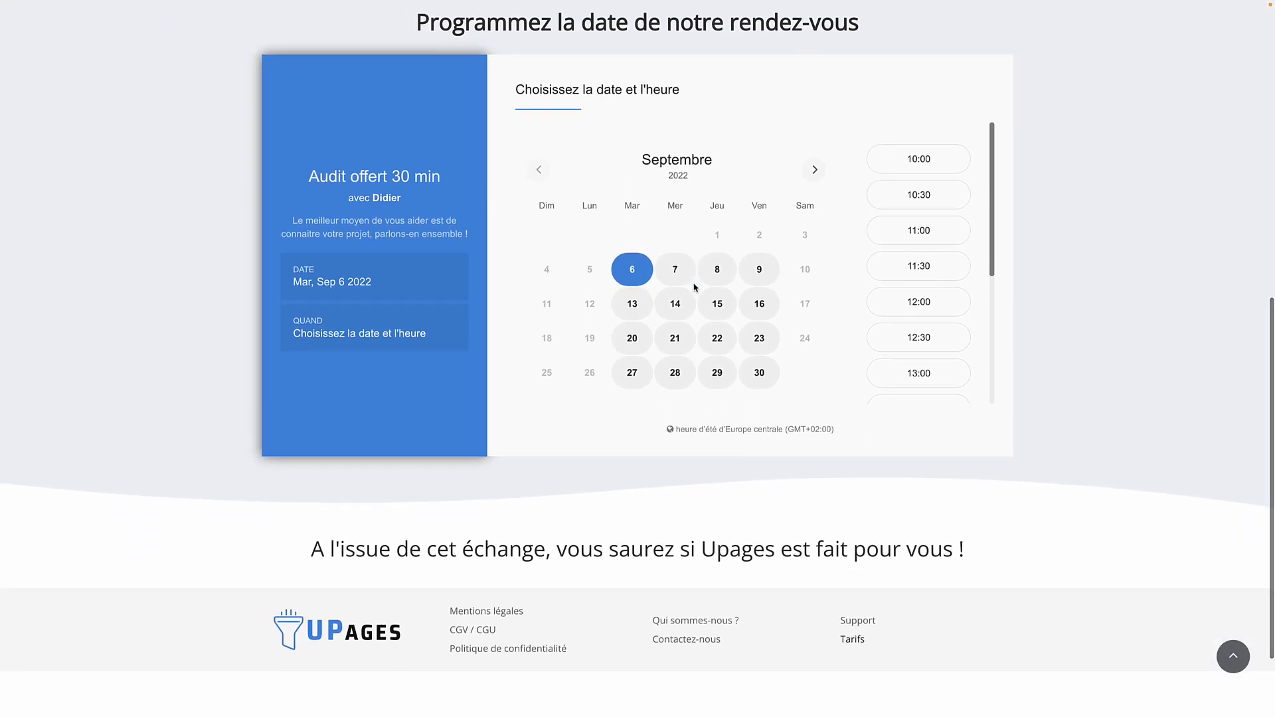
pyautogui.scroll(1, 695, 287)
pyautogui.scroll(8, 695, 287)
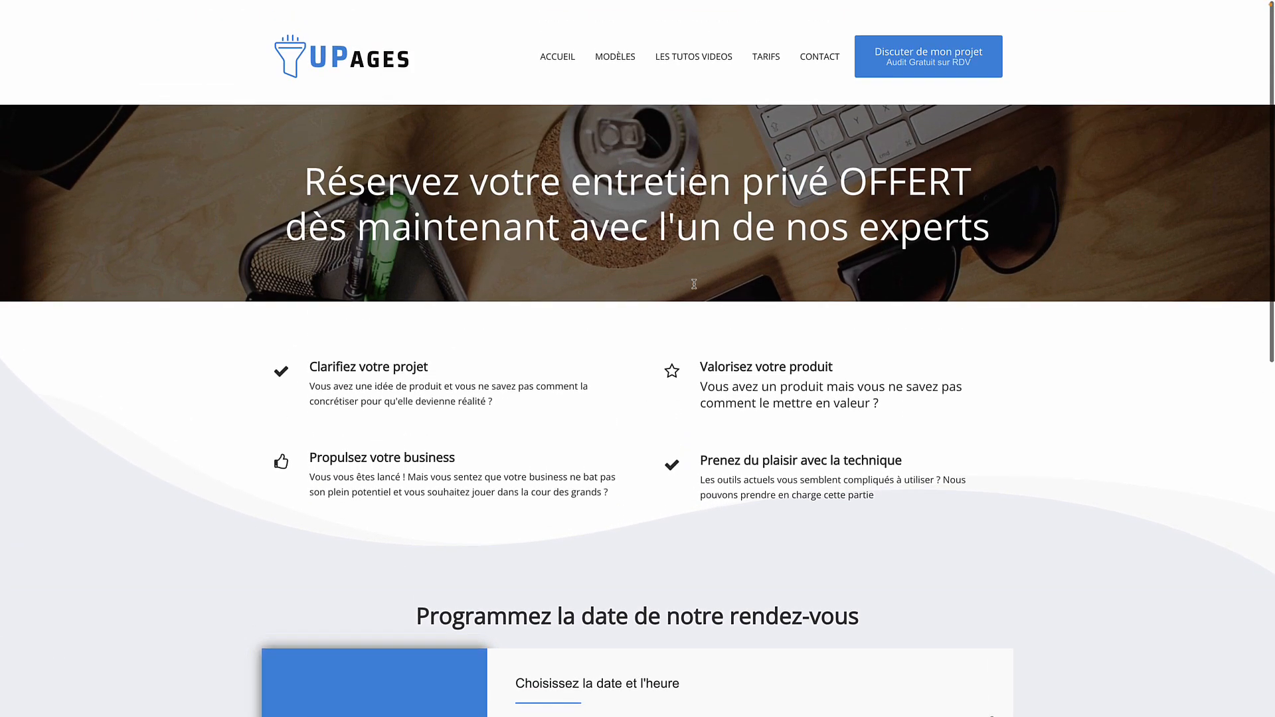
# View the website's contact form and the list of video tutorials.
pyautogui.click(799, 66)
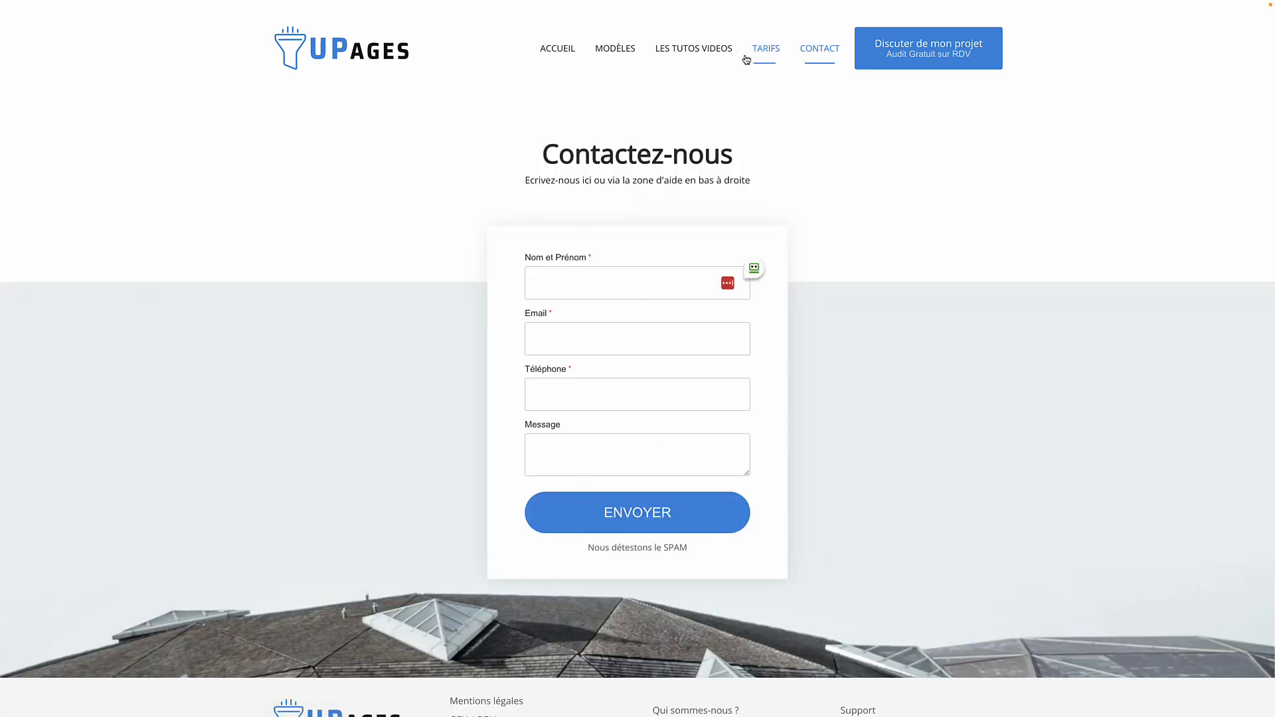
pyautogui.click(687, 51)
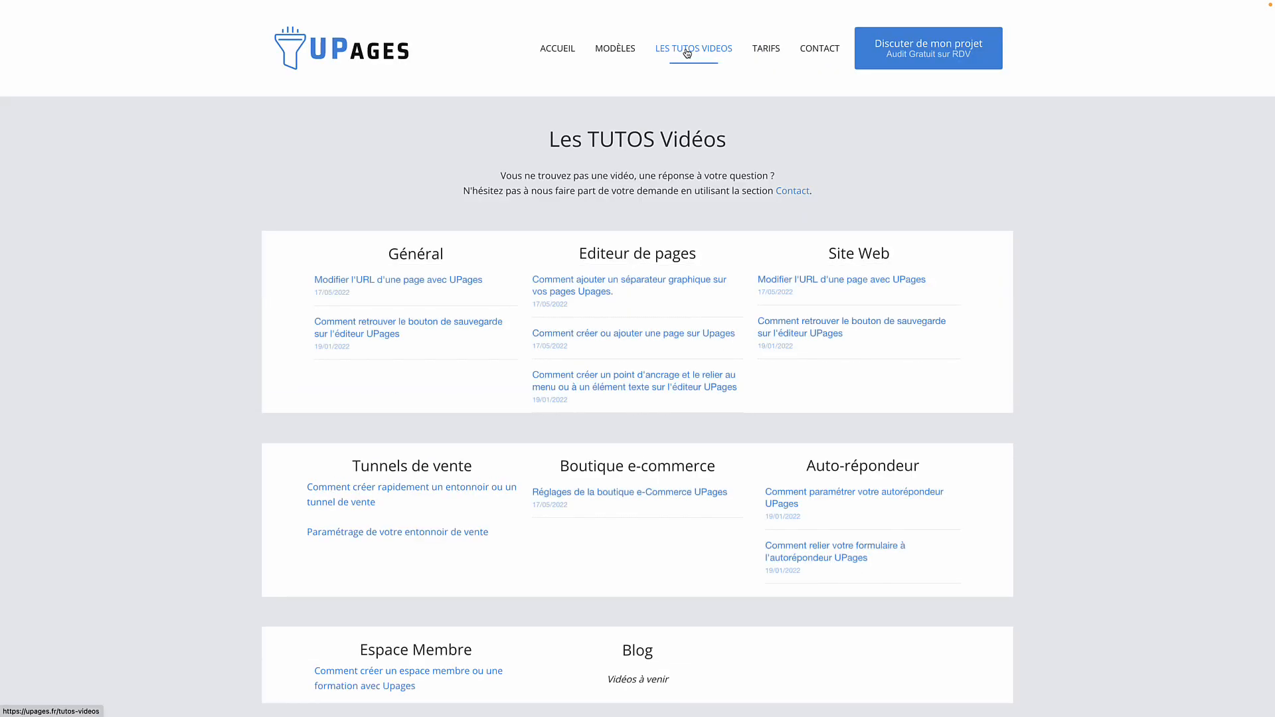
pyautogui.scroll(-1, 688, 54)
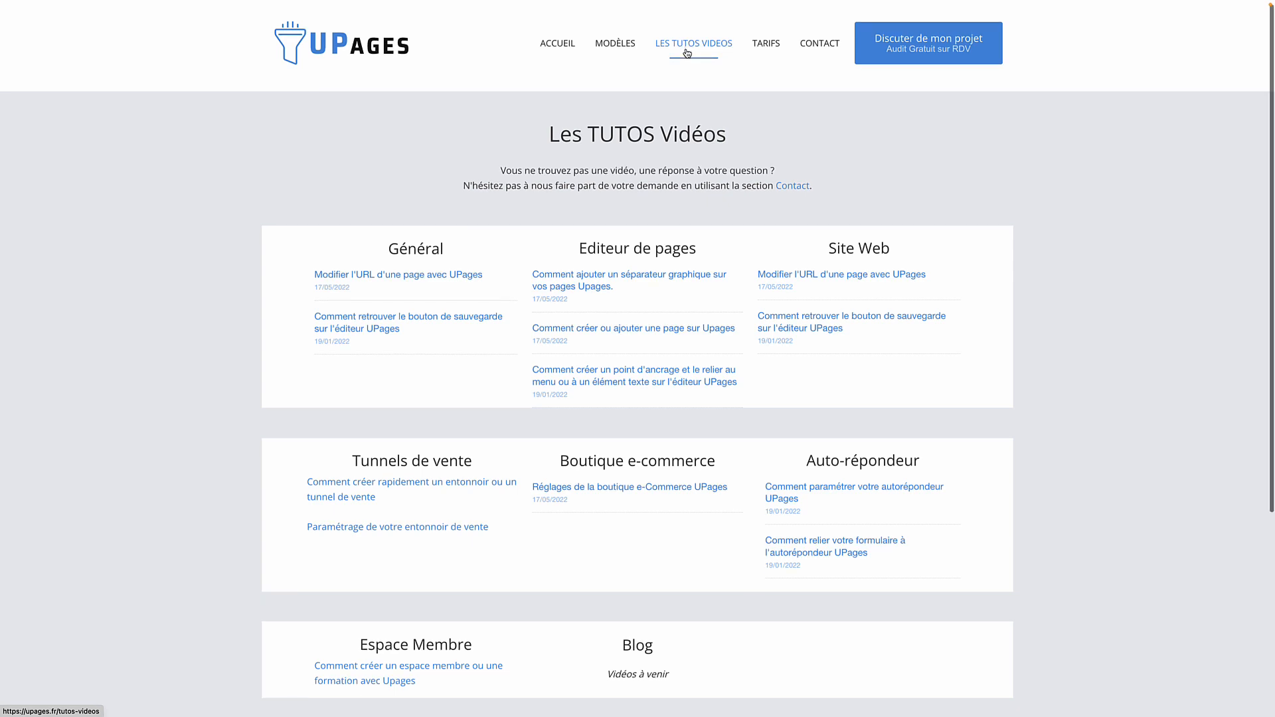